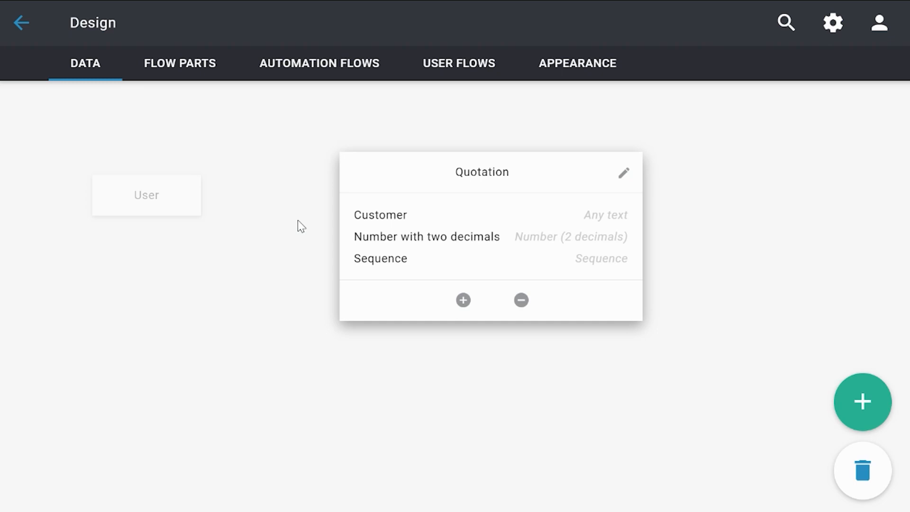
# Add an 'Any text' property named 'Unique quotation' to the Quotation data item
pyautogui.click(462, 299)
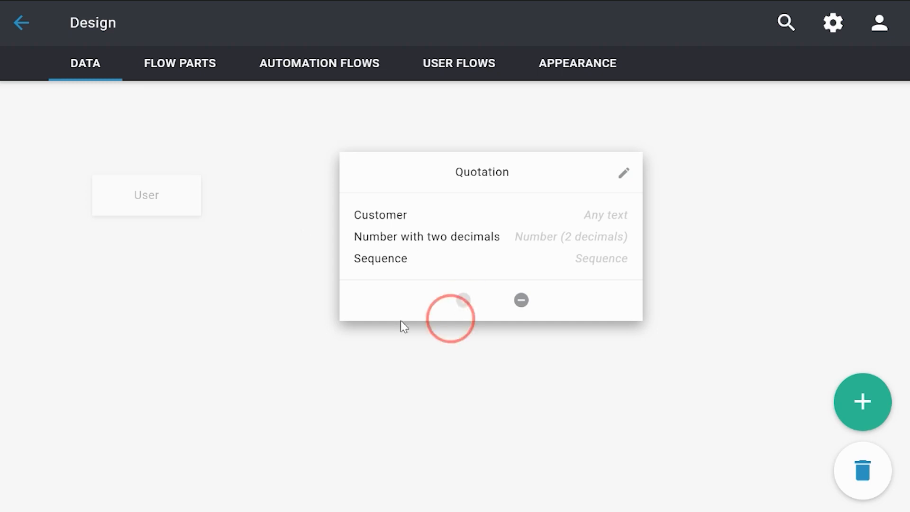
pyautogui.click(334, 246)
pyautogui.click(642, 387)
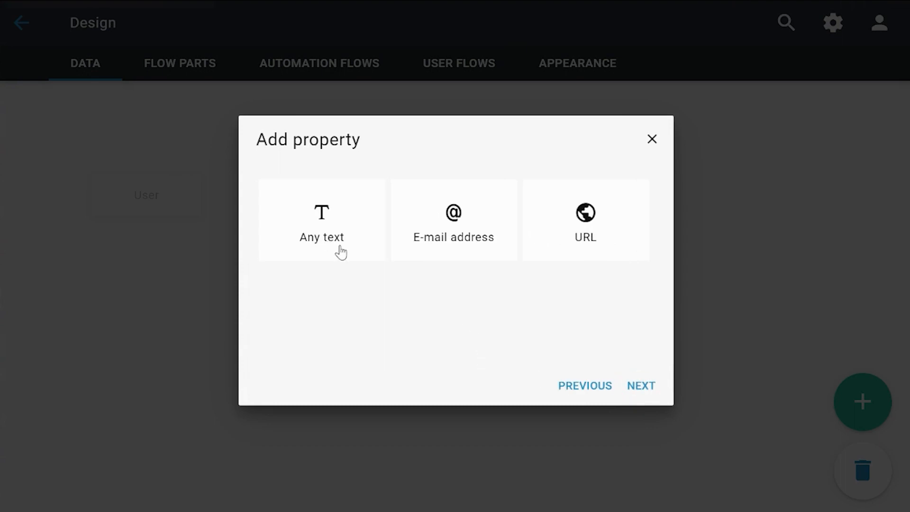
pyautogui.click(340, 251)
pyautogui.click(643, 386)
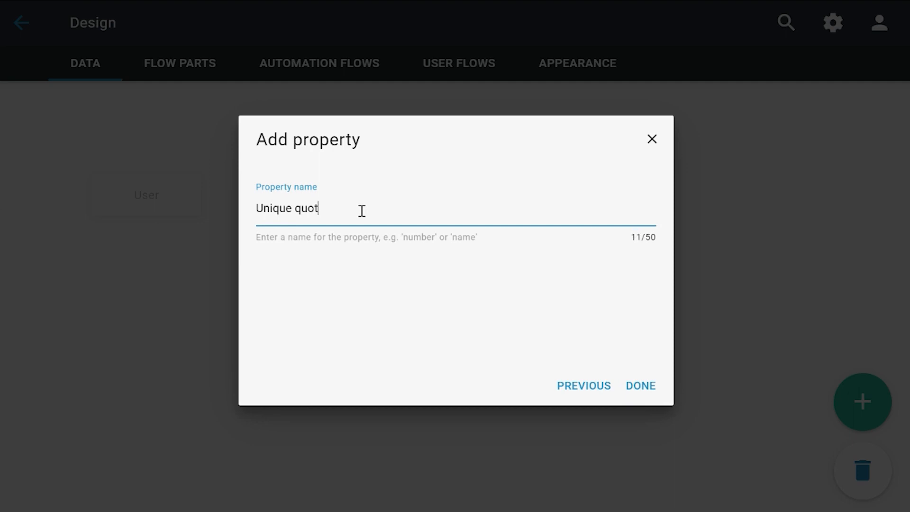
pyautogui.click(652, 389)
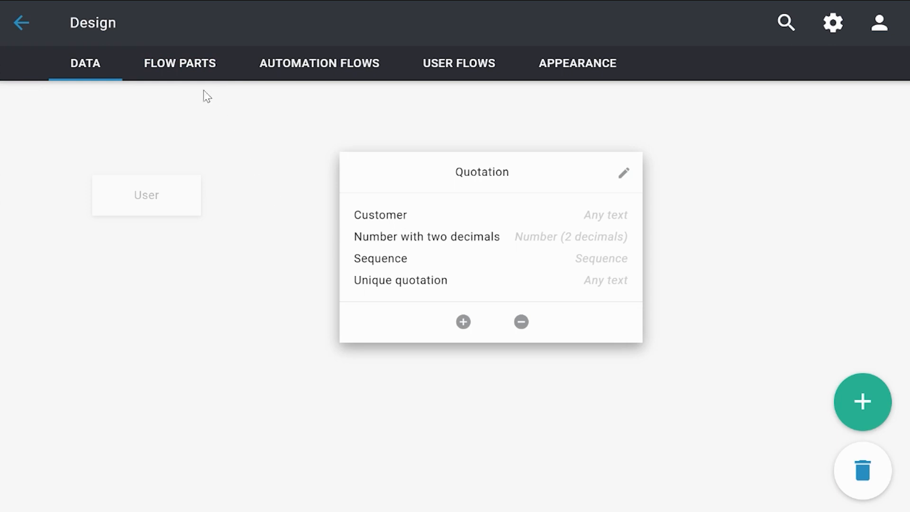
# Create a new flow part and rename it 'Combine function example'
pyautogui.click(183, 72)
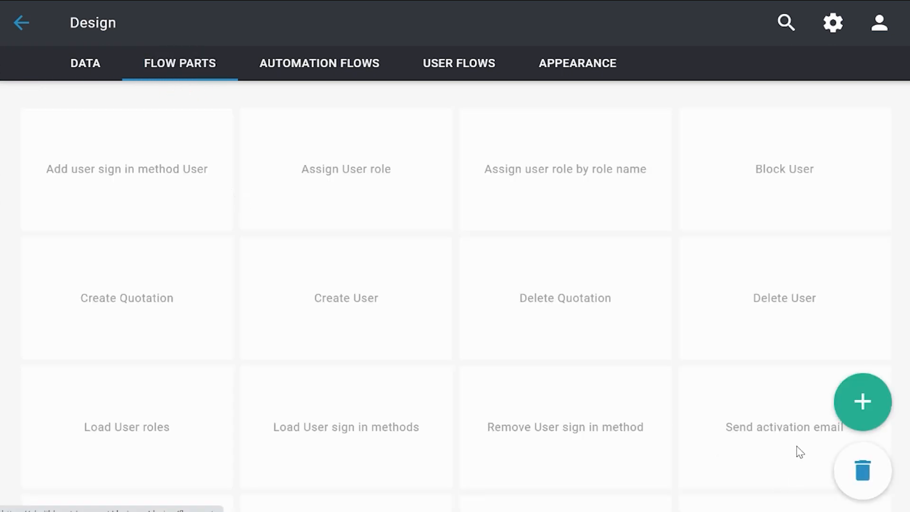
pyautogui.click(861, 401)
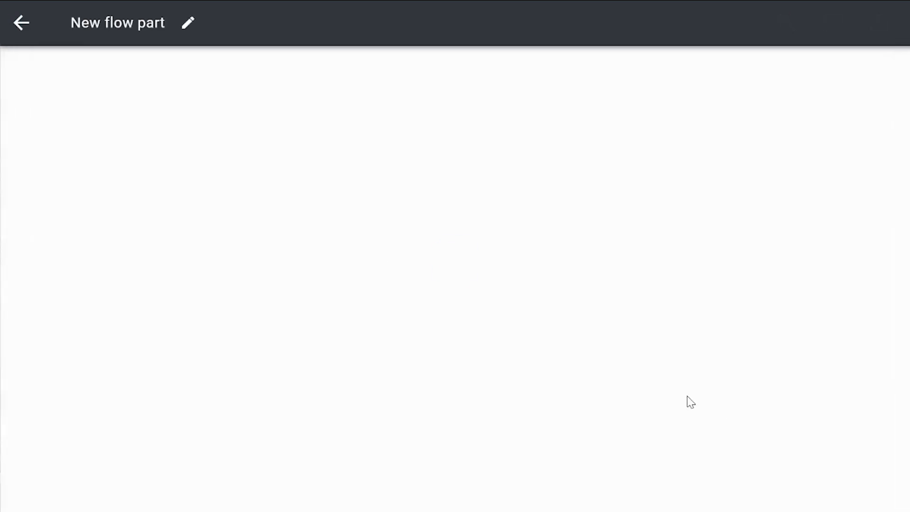
pyautogui.click(192, 26)
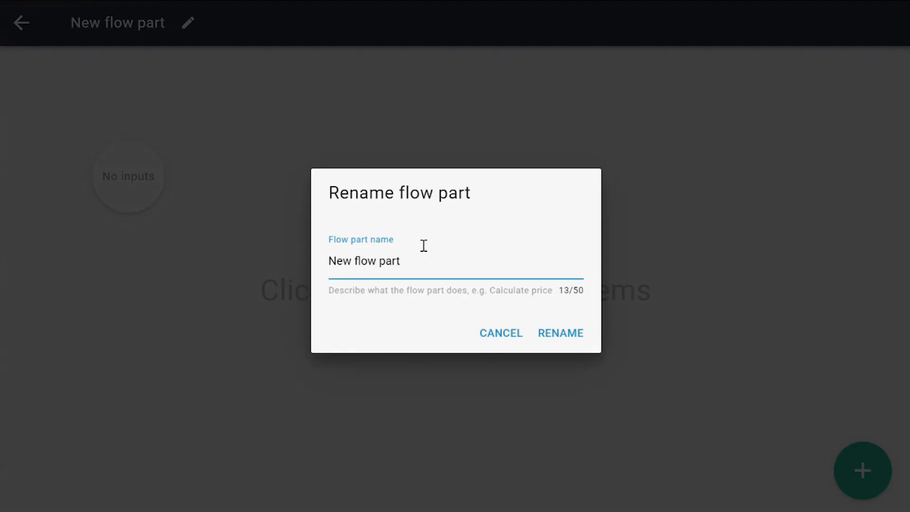
pyautogui.moveTo(415, 266); pyautogui.dragTo(364, 264)
pyautogui.hotkey('ctrl', 'a')
pyautogui.write('Comb')
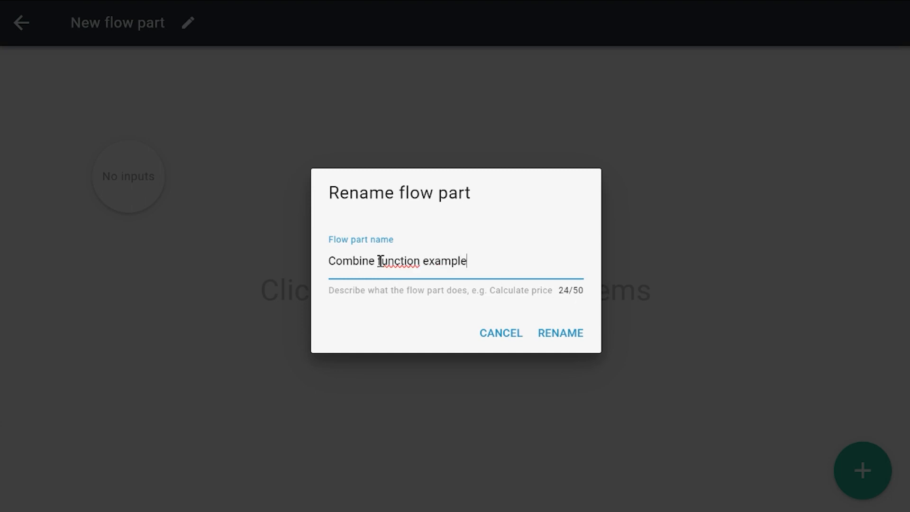
pyautogui.click(568, 336)
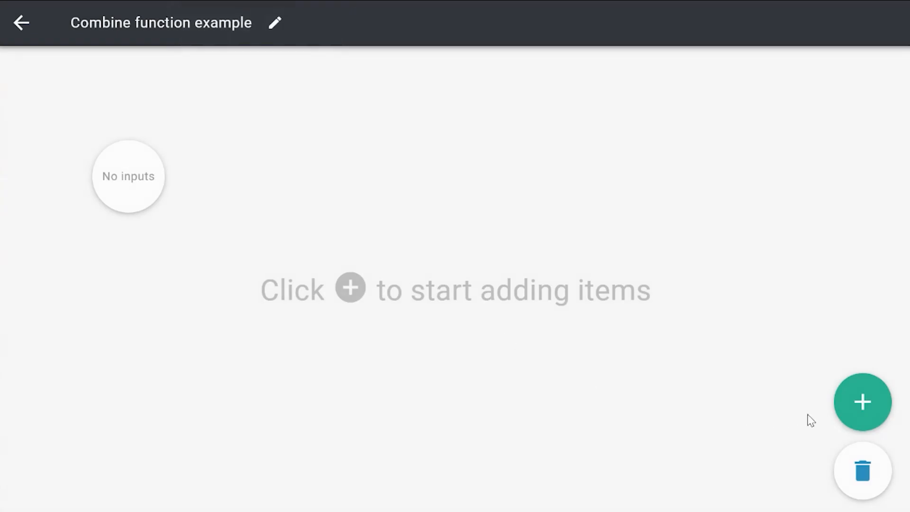
# Add a data item input to the flow part that takes one Quotation and is named 'Quotation'
pyautogui.click(860, 406)
pyautogui.click(128, 178)
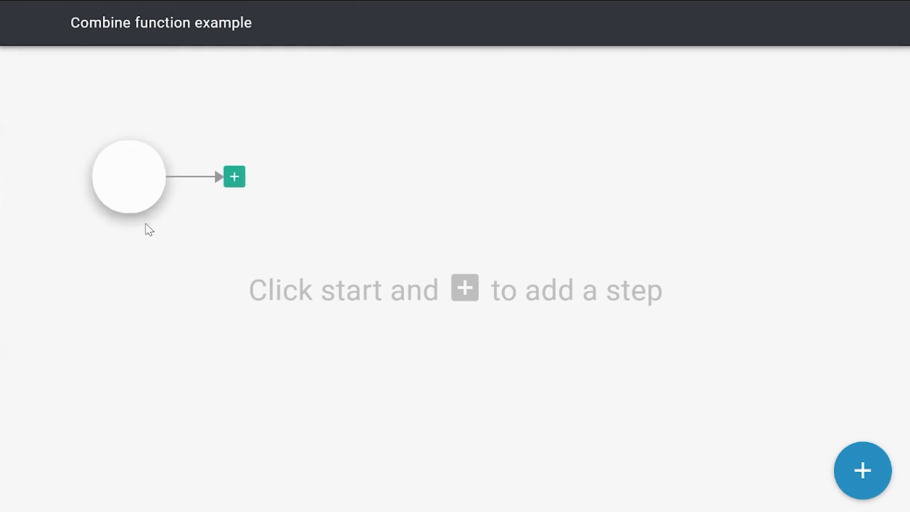
pyautogui.click(145, 201)
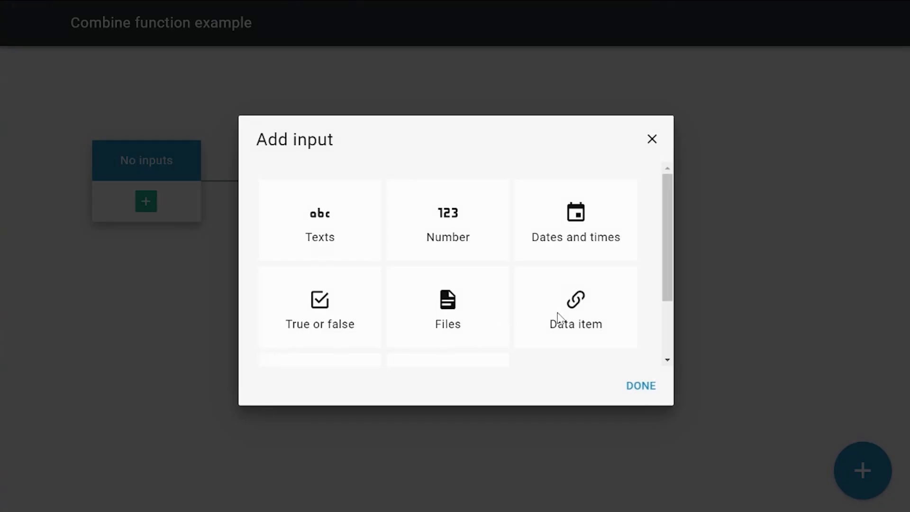
pyautogui.click(569, 319)
pyautogui.click(640, 389)
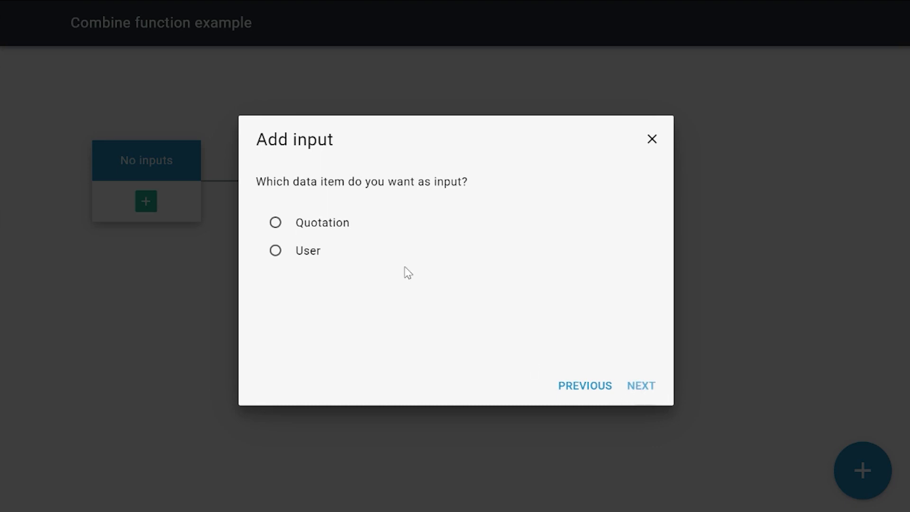
pyautogui.click(312, 219)
pyautogui.click(645, 385)
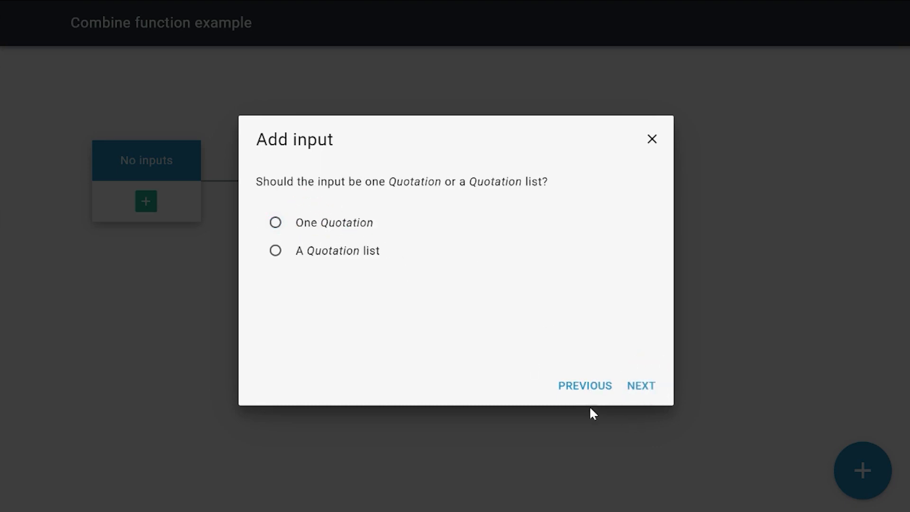
pyautogui.click(338, 226)
pyautogui.click(643, 386)
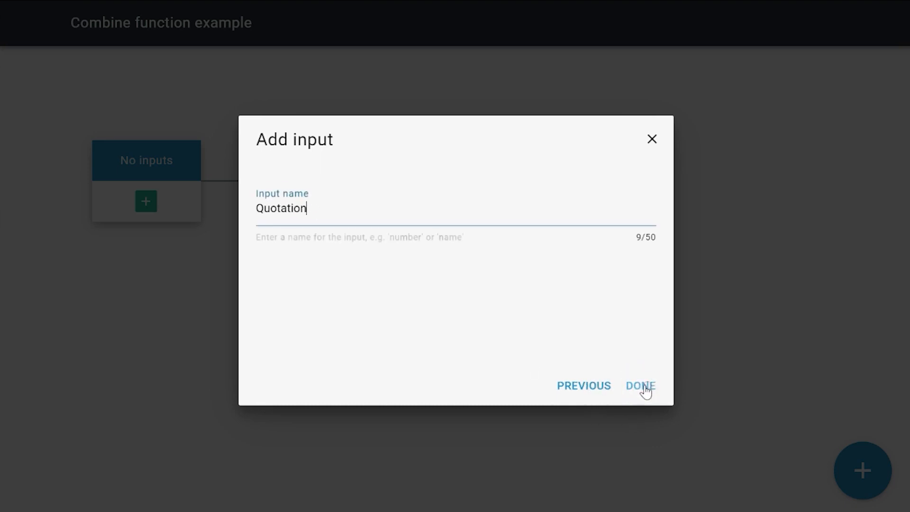
pyautogui.click(641, 385)
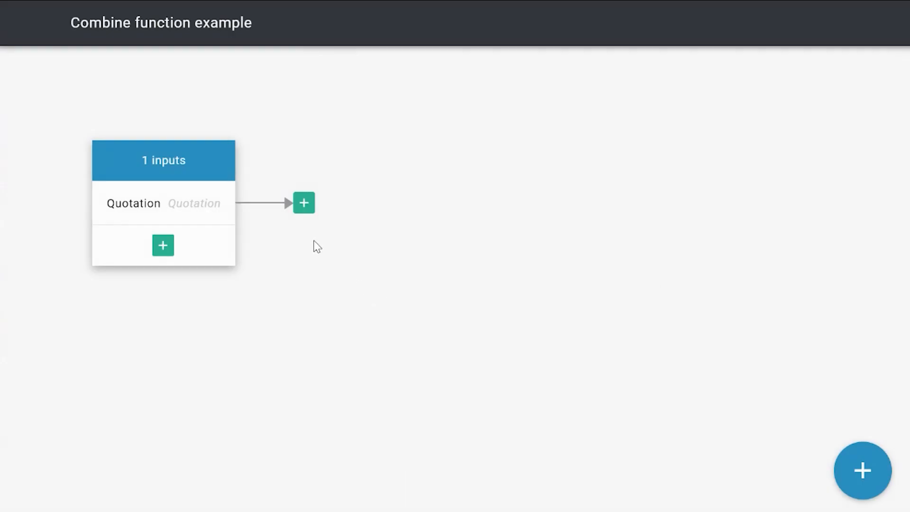
# Add a Calculation step after the flow part's Quotation input
pyautogui.click(304, 205)
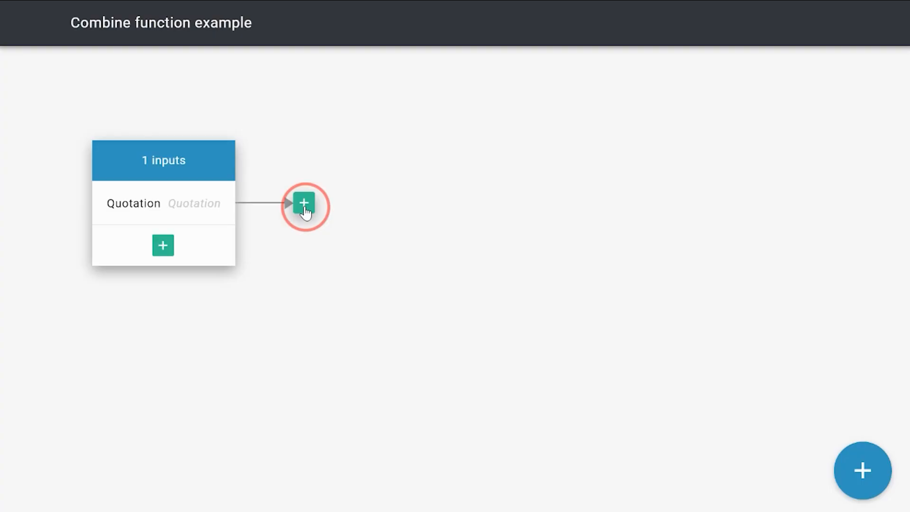
pyautogui.click(304, 204)
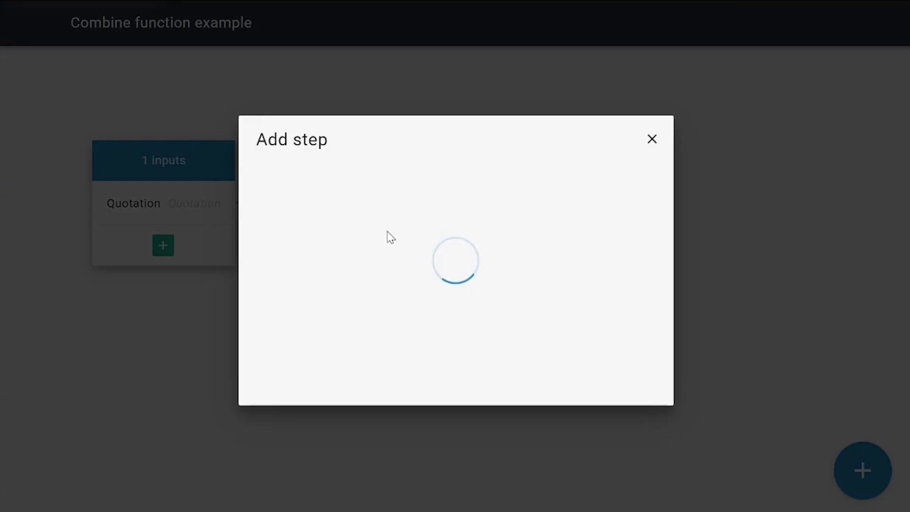
pyautogui.moveTo(670, 197); pyautogui.dragTo(666, 254)
pyautogui.click(596, 261)
pyautogui.click(654, 396)
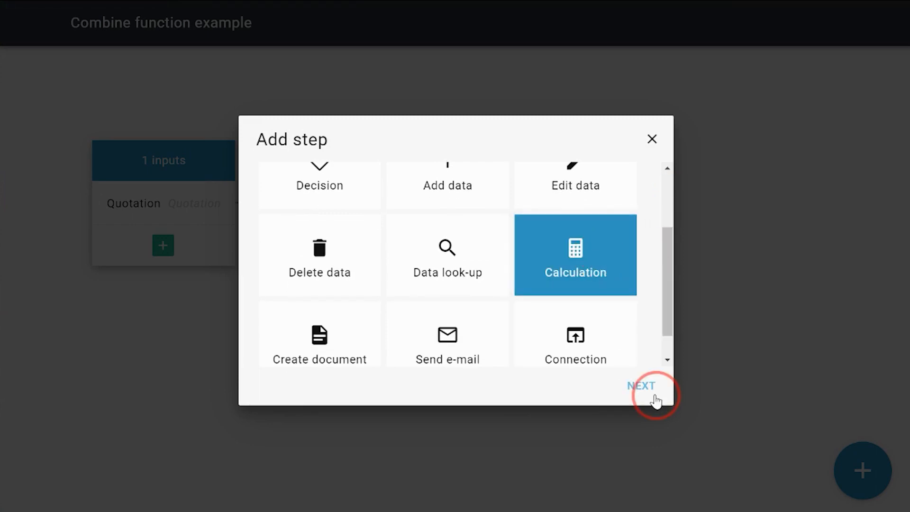
# Insert the text editing function 'Combine A with B' into the calculation
pyautogui.click(268, 236)
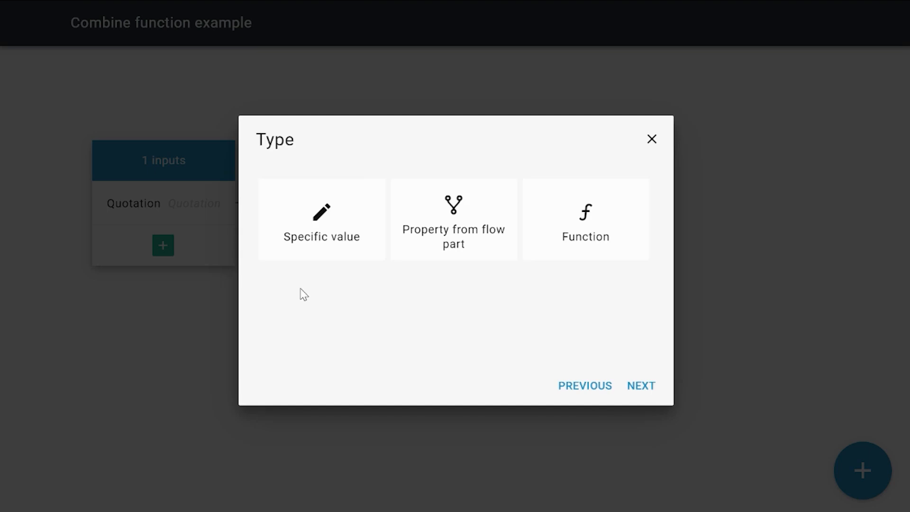
pyautogui.click(578, 255)
pyautogui.click(640, 386)
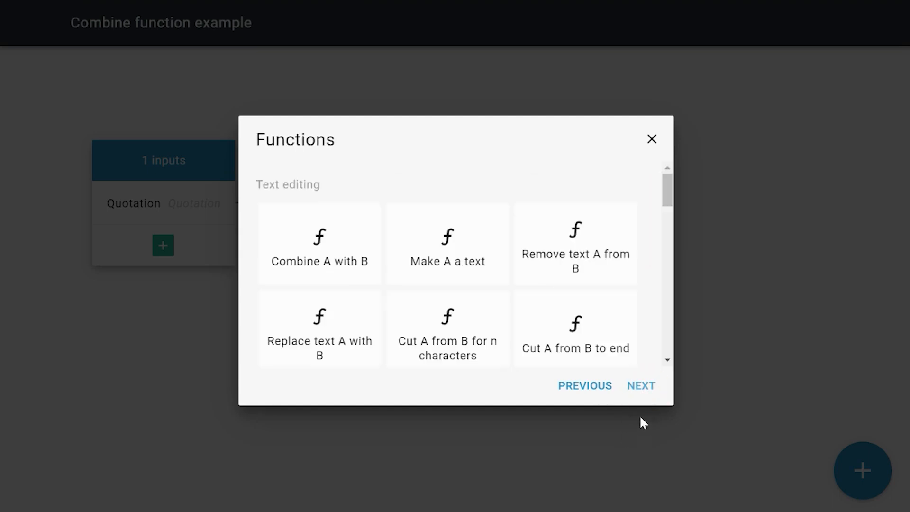
pyautogui.click(668, 188)
pyautogui.moveTo(667, 186)
pyautogui.mouseDown()
pyautogui.moveTo(667, 233)
pyautogui.moveTo(664, 175)
pyautogui.mouseUp()
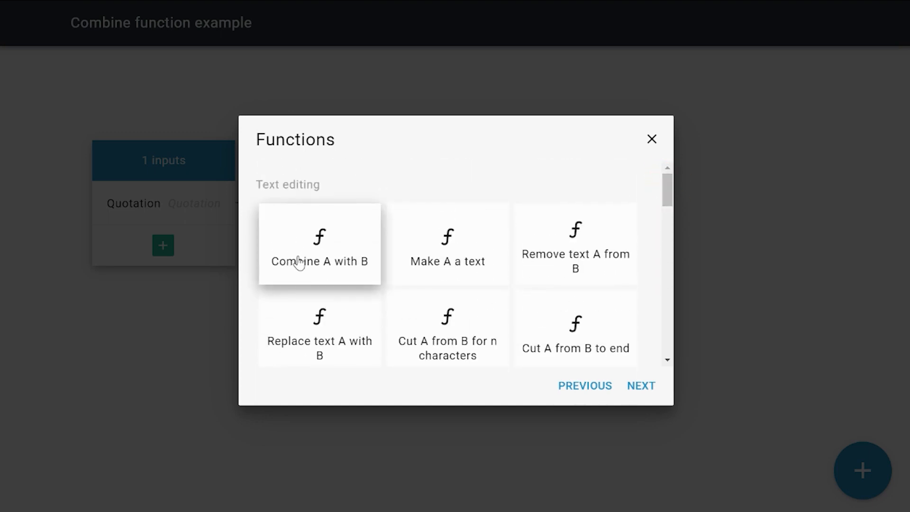
pyautogui.click(294, 274)
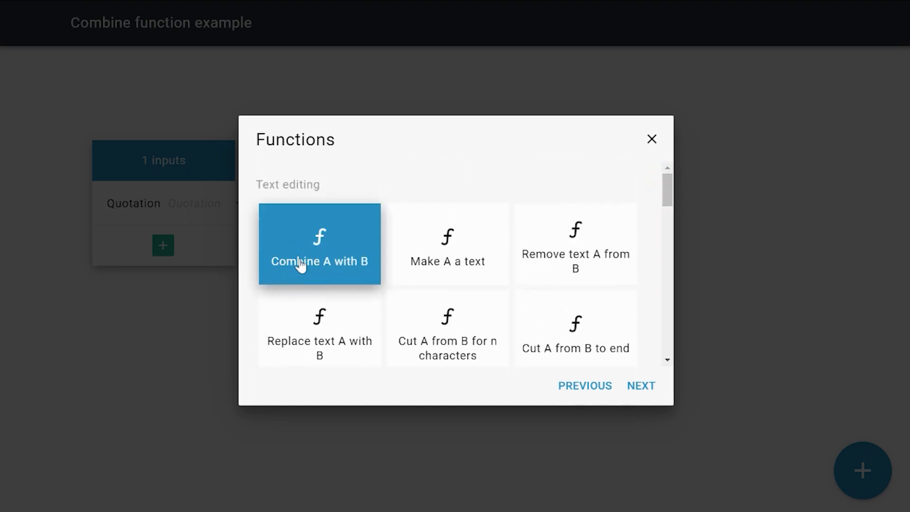
pyautogui.click(637, 383)
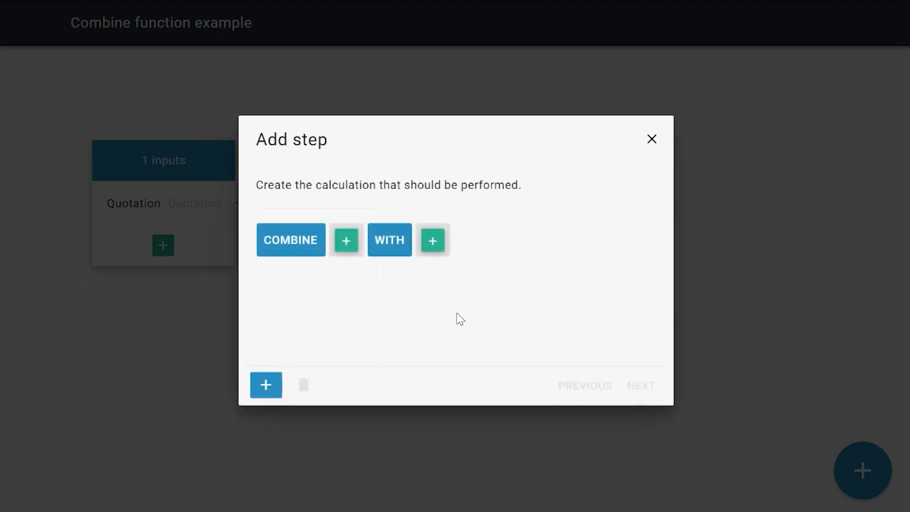
# Set the first Combine parameter to the Sequence property of the Quotation input
pyautogui.click(347, 243)
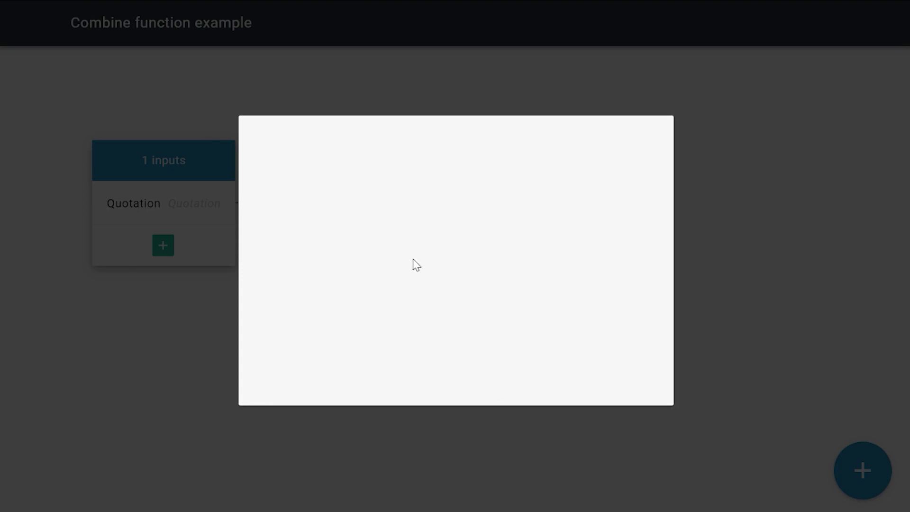
pyautogui.click(428, 245)
pyautogui.click(640, 384)
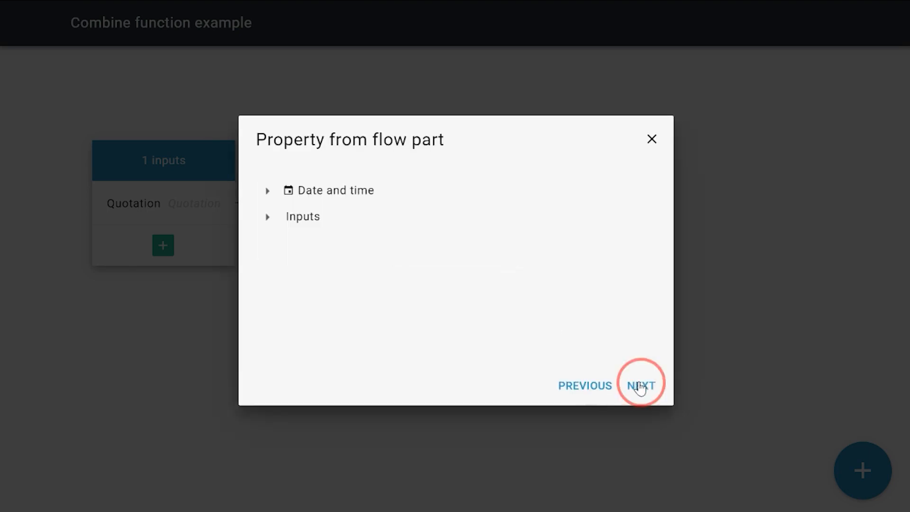
pyautogui.click(267, 218)
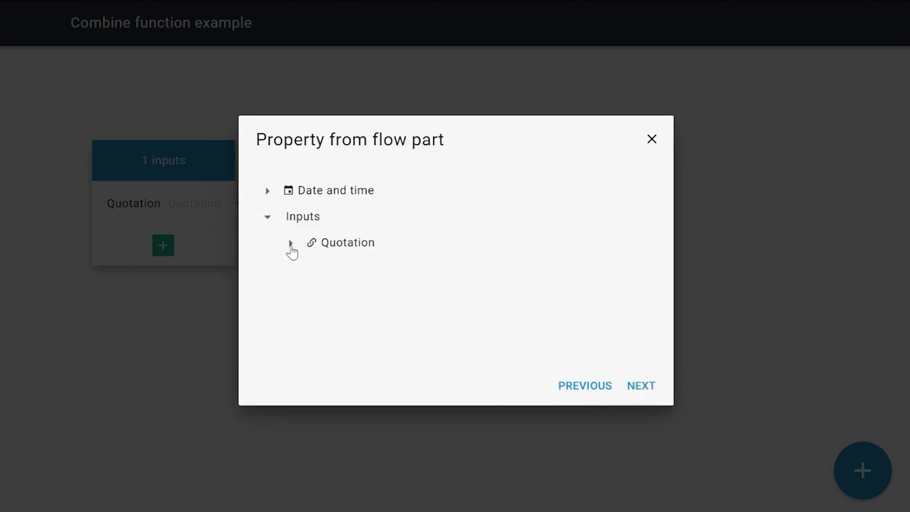
pyautogui.click(291, 243)
pyautogui.click(383, 329)
pyautogui.click(641, 387)
# Set the second Combine parameter to the Customer property of the Quotation input
pyautogui.click(578, 243)
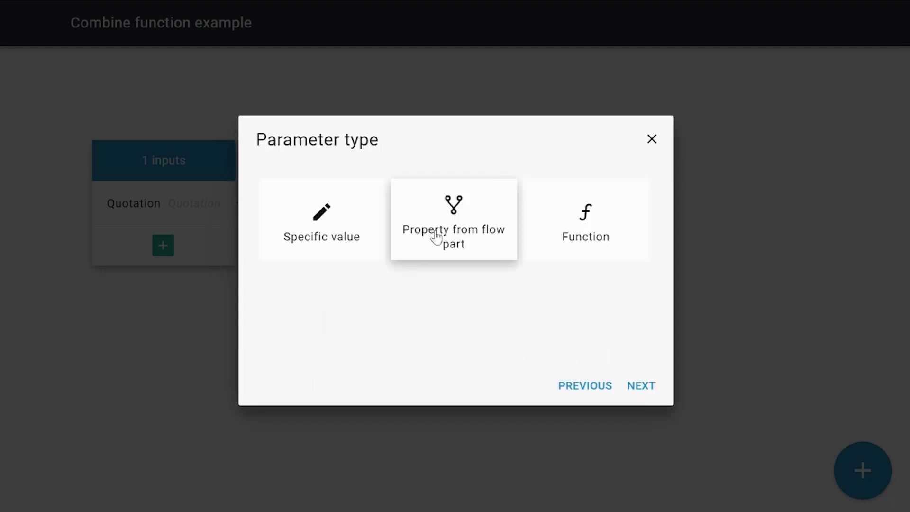
pyautogui.click(435, 236)
pyautogui.click(641, 386)
pyautogui.click(267, 218)
pyautogui.click(291, 243)
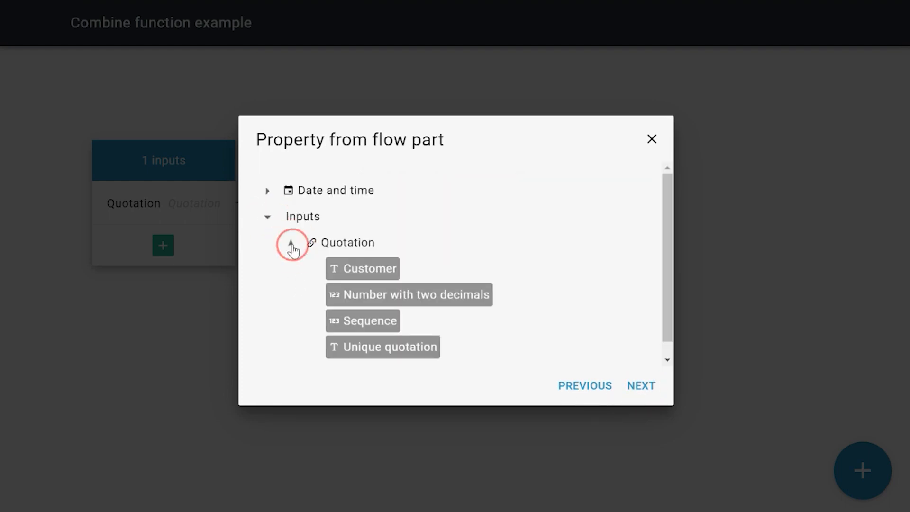
pyautogui.click(359, 268)
pyautogui.click(649, 387)
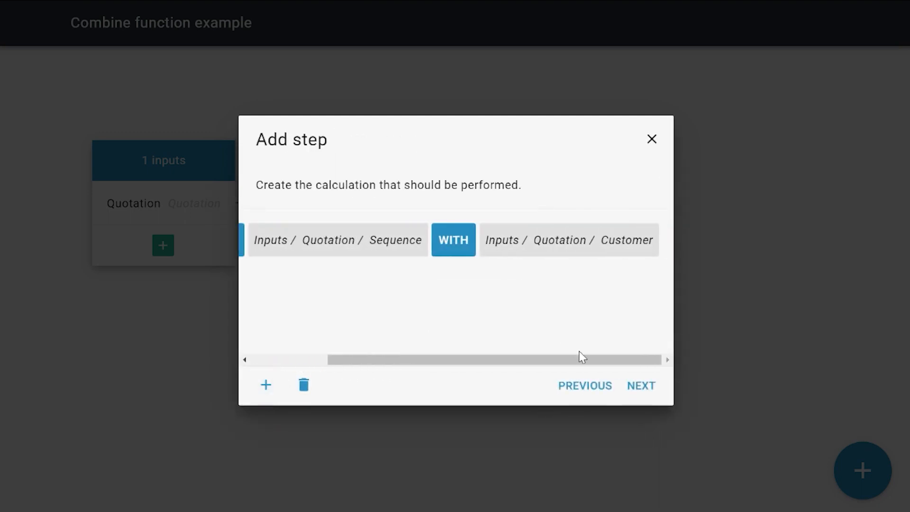
# Name the calculation step 'Unique quotation' and finish adding it to the flow part
pyautogui.click(646, 386)
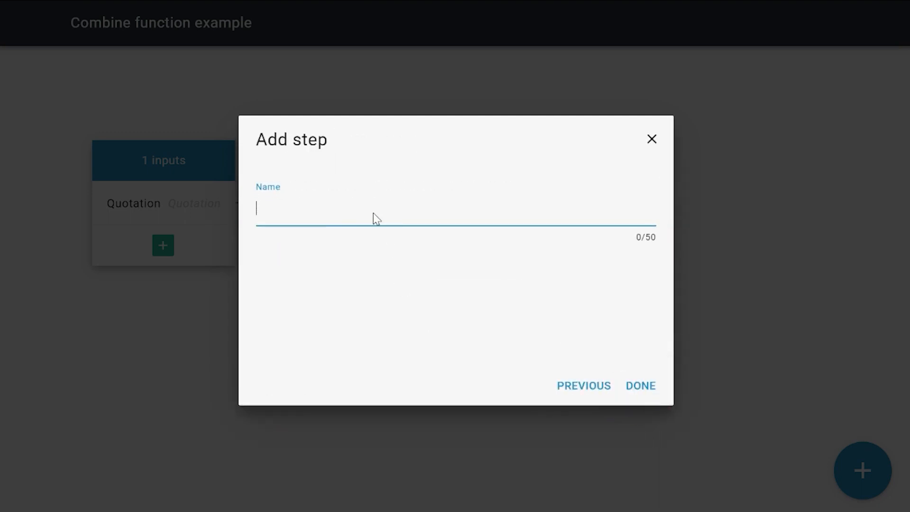
pyautogui.write('Unique quotation')
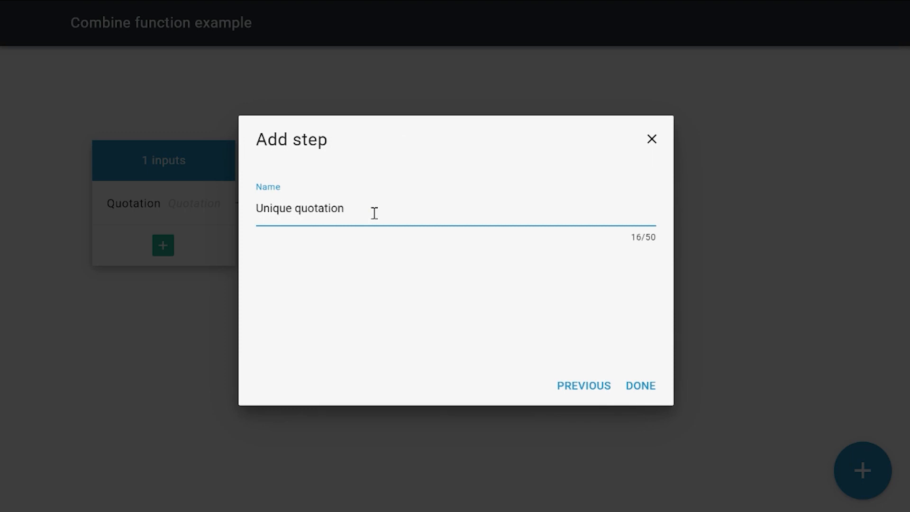
pyautogui.click(645, 385)
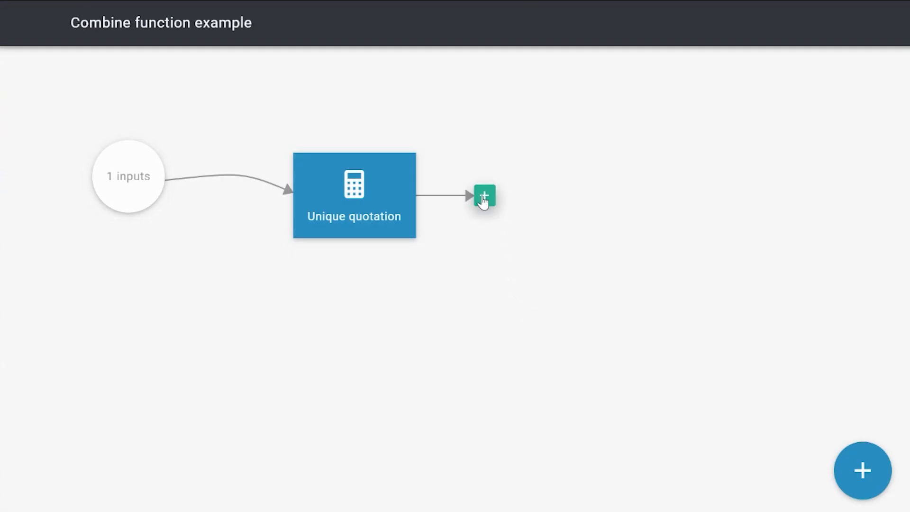
# Add an Edit data action to the flow part after the 'Unique quotation' calculation
pyautogui.click(483, 198)
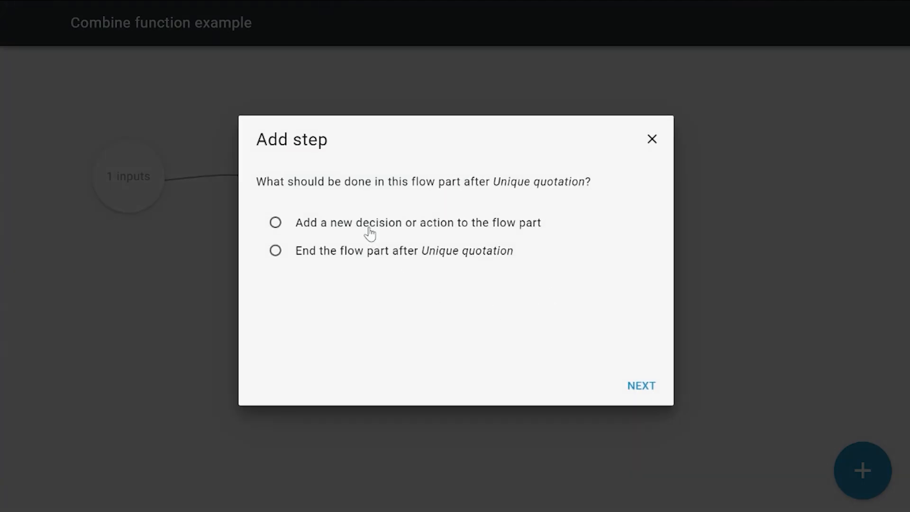
pyautogui.click(370, 233)
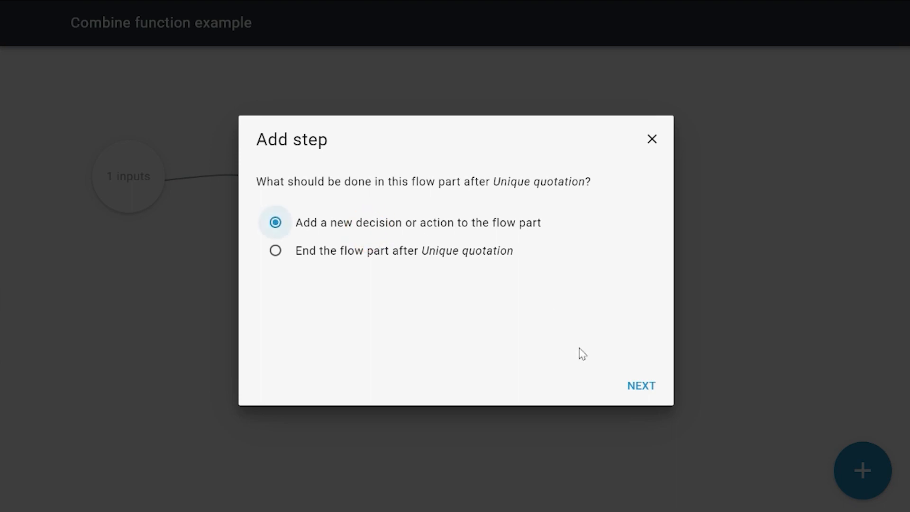
pyautogui.click(653, 395)
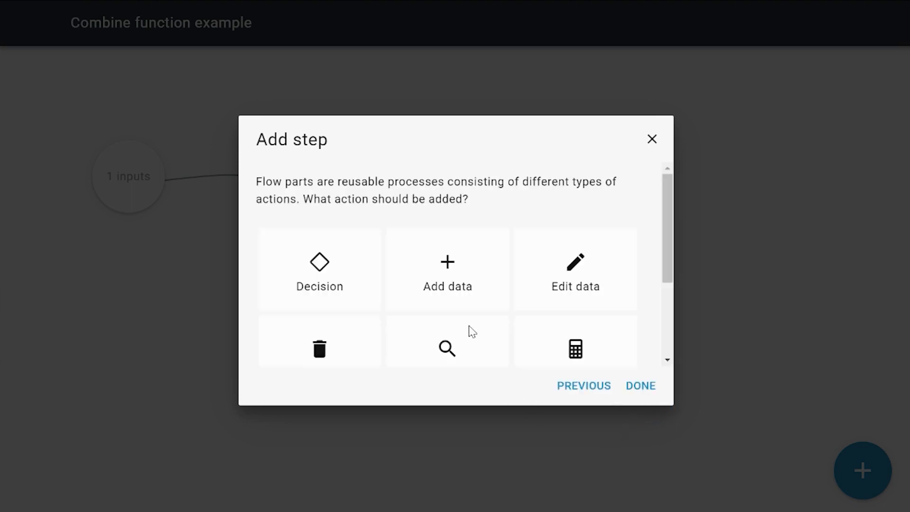
pyautogui.click(545, 293)
pyautogui.click(641, 386)
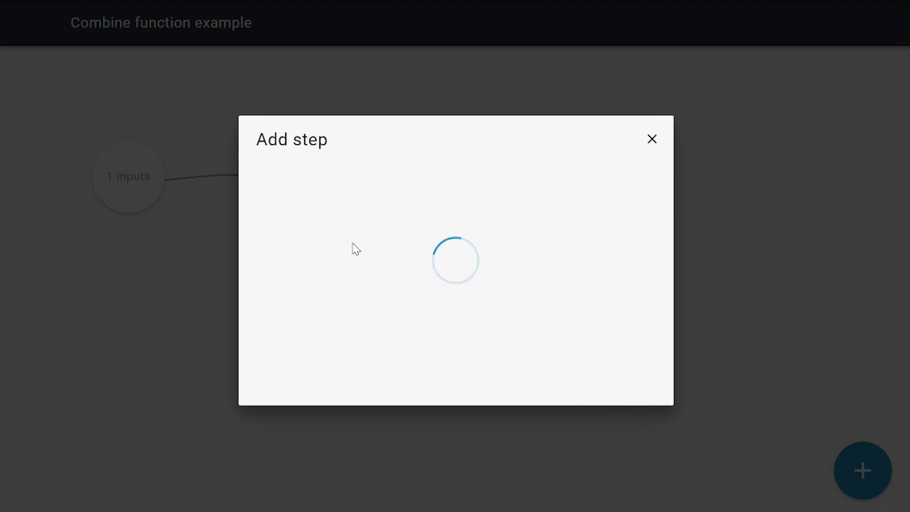
# Select the Quotation input as the data that the Edit data action changes
pyautogui.click(268, 224)
pyautogui.click(318, 255)
pyautogui.click(639, 388)
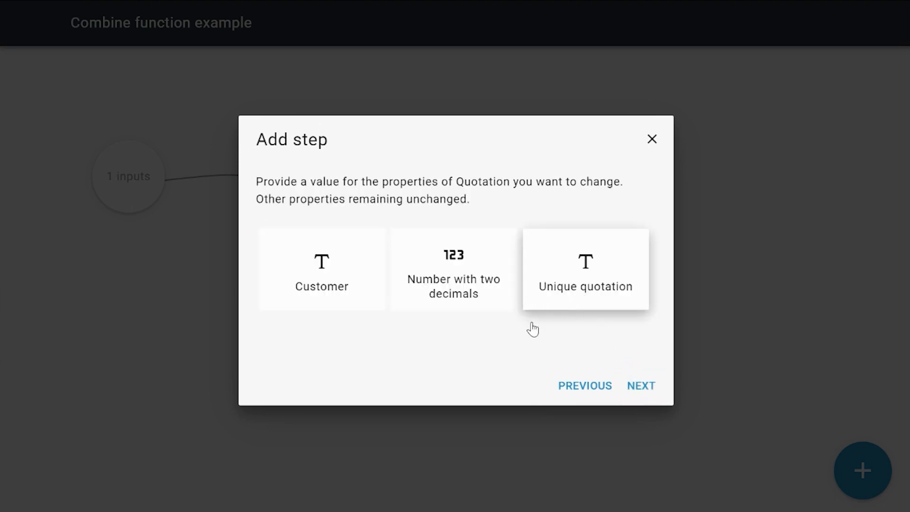
# Fill the Unique quotation property with the calculated Unique quotation text from the flow part and name the action 'Save unique quotation'
pyautogui.click(586, 291)
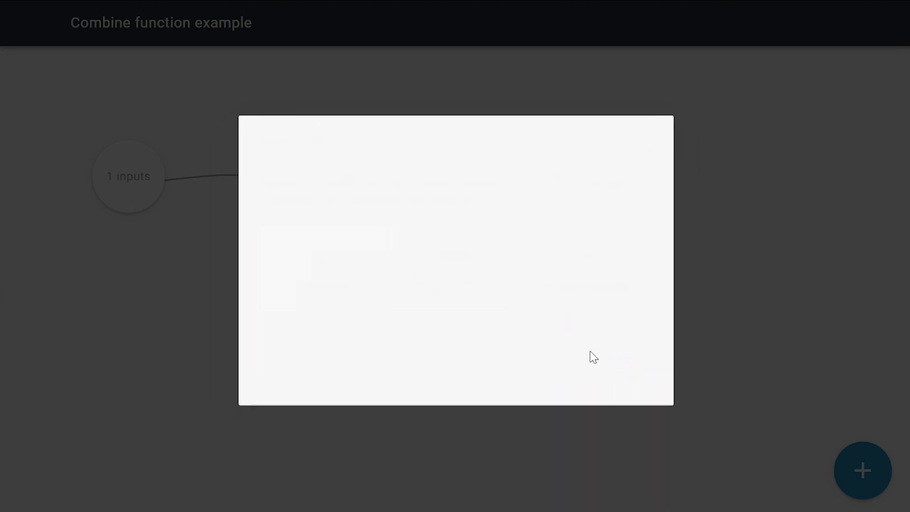
pyautogui.click(294, 250)
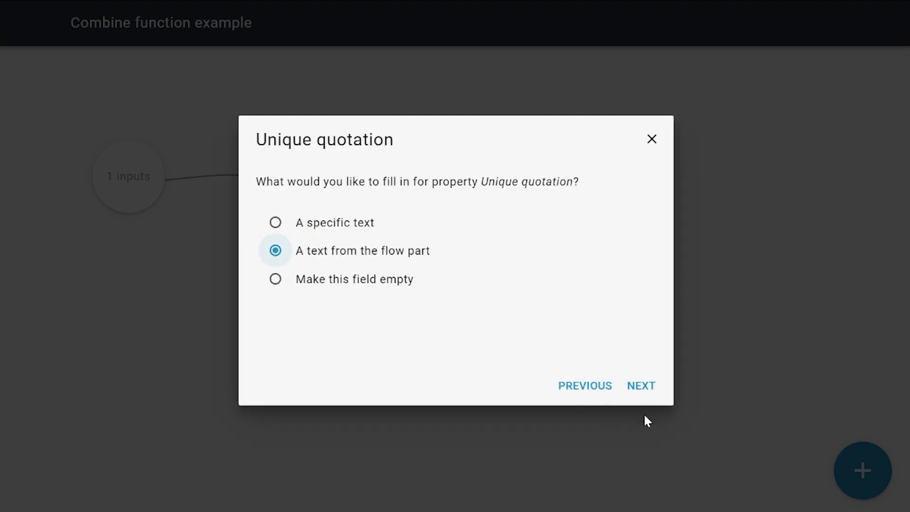
pyautogui.click(644, 394)
pyautogui.click(322, 254)
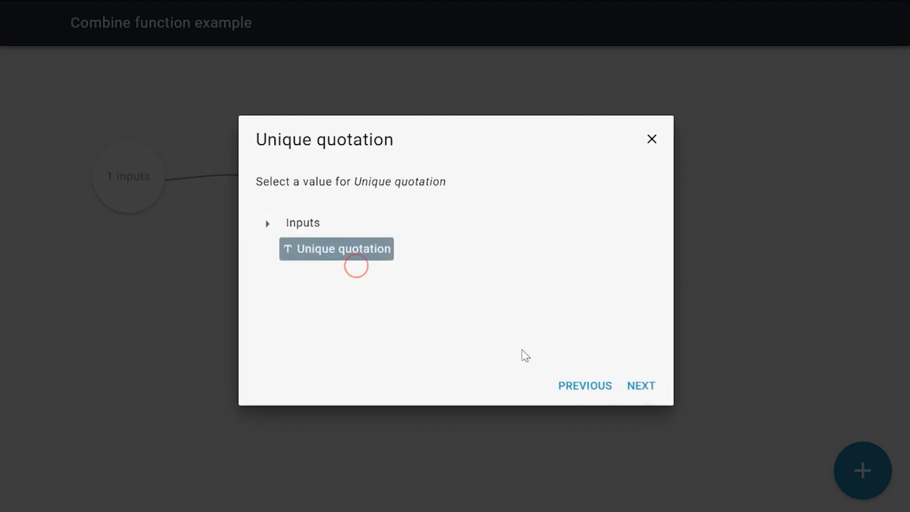
pyautogui.click(640, 389)
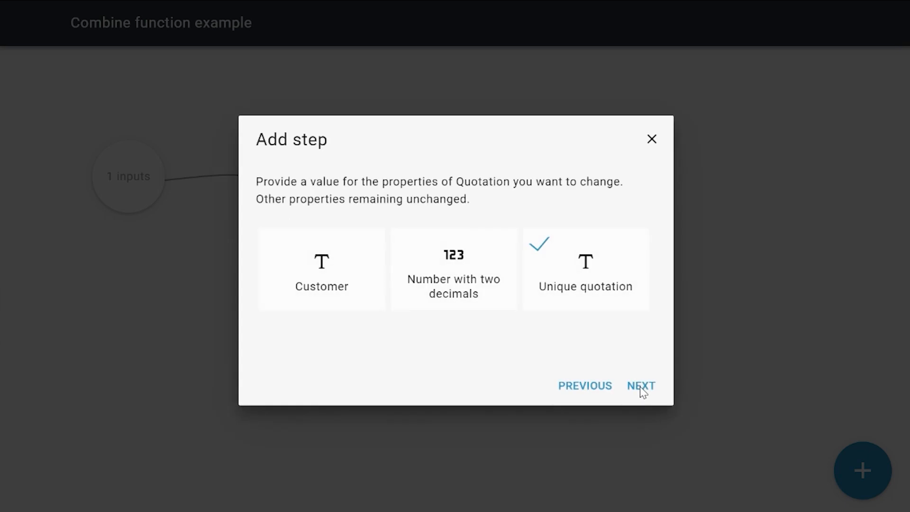
pyautogui.click(639, 389)
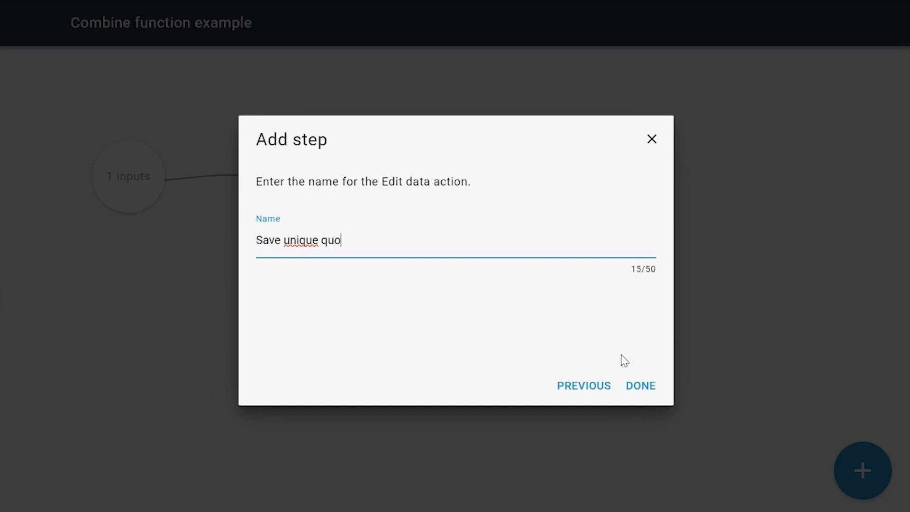
pyautogui.click(650, 388)
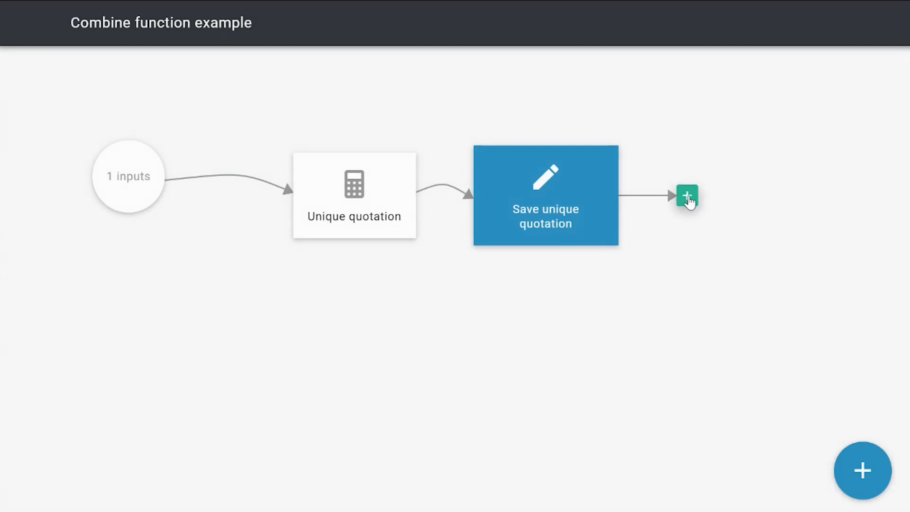
# End the flow part after 'Save unique quotation' without adding another action
pyautogui.click(686, 196)
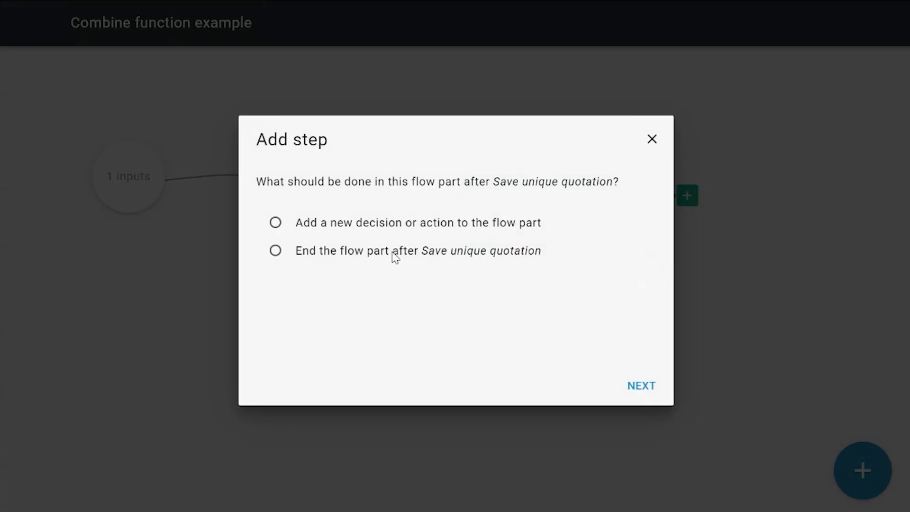
pyautogui.click(394, 257)
pyautogui.click(643, 389)
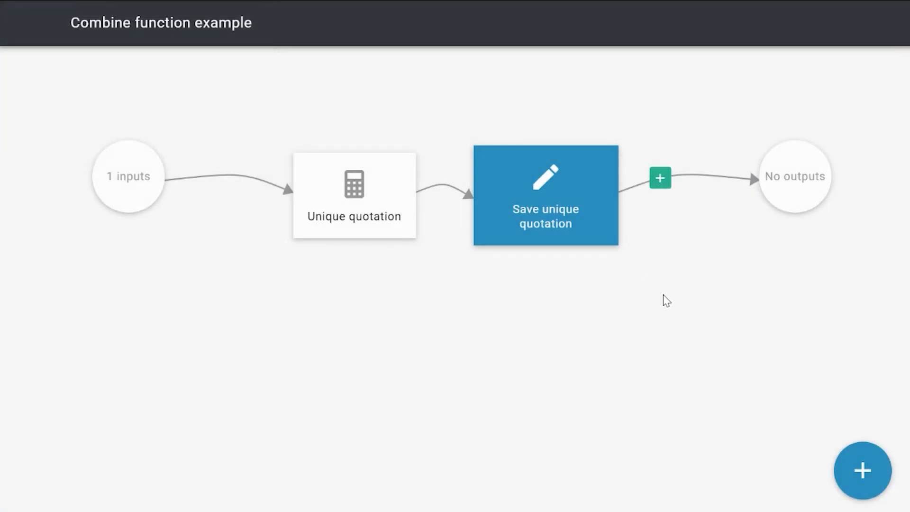
pyautogui.click(663, 296)
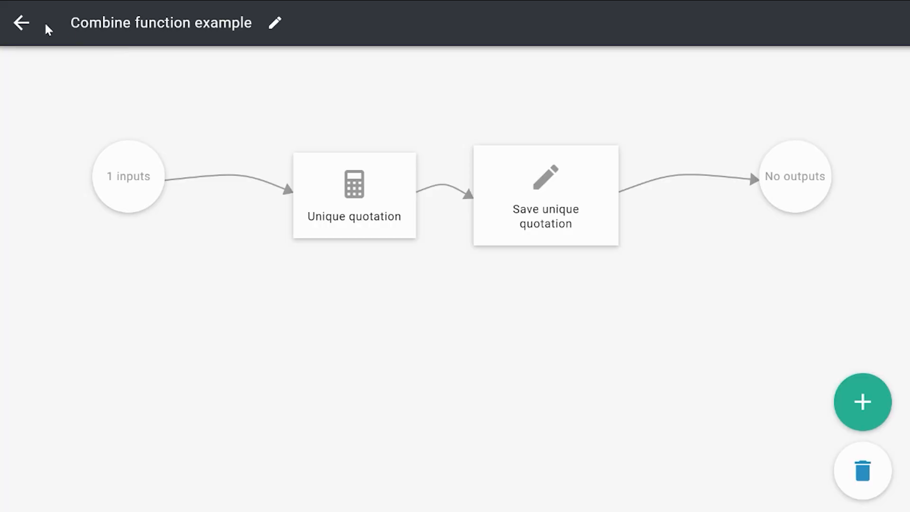
# Leave the flow part and open the Quotation user flow
pyautogui.click(21, 22)
pyautogui.click(471, 71)
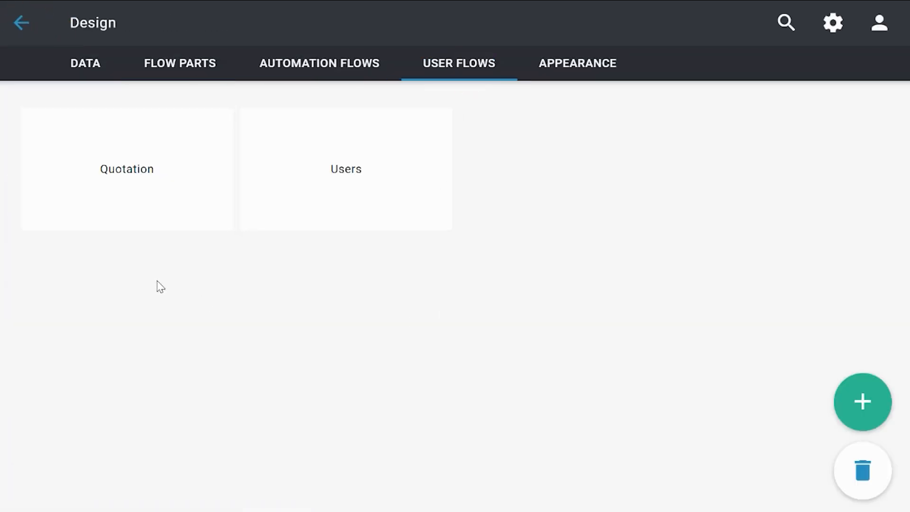
pyautogui.click(145, 222)
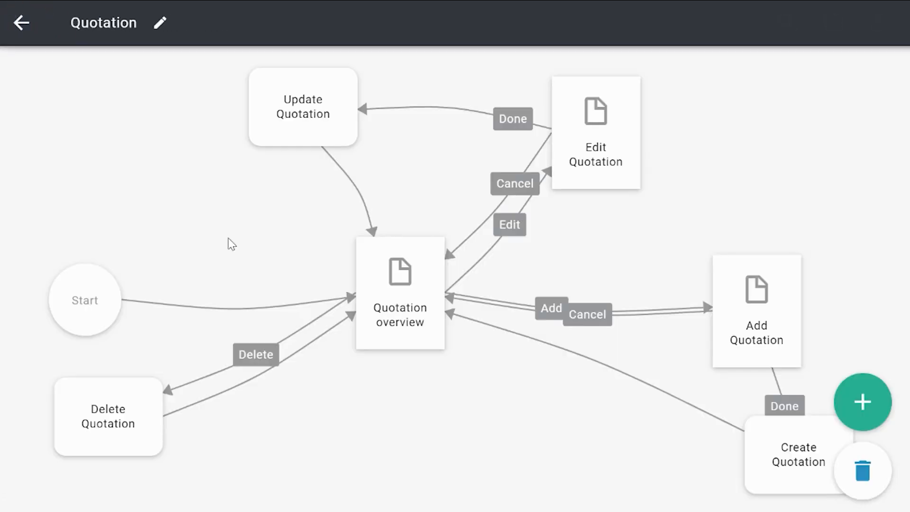
# Insert the 'Combine function example' flow part between Update Quotation and the Quotation overview page
pyautogui.click(863, 401)
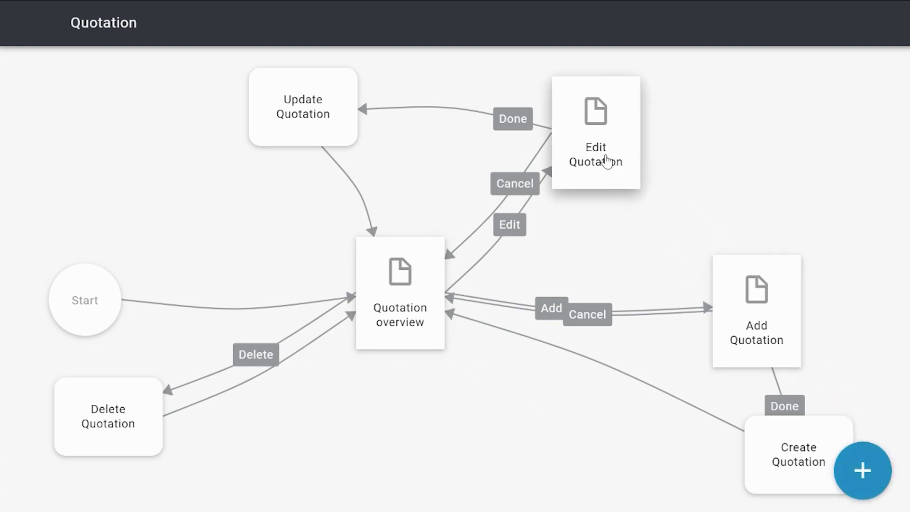
pyautogui.click(291, 114)
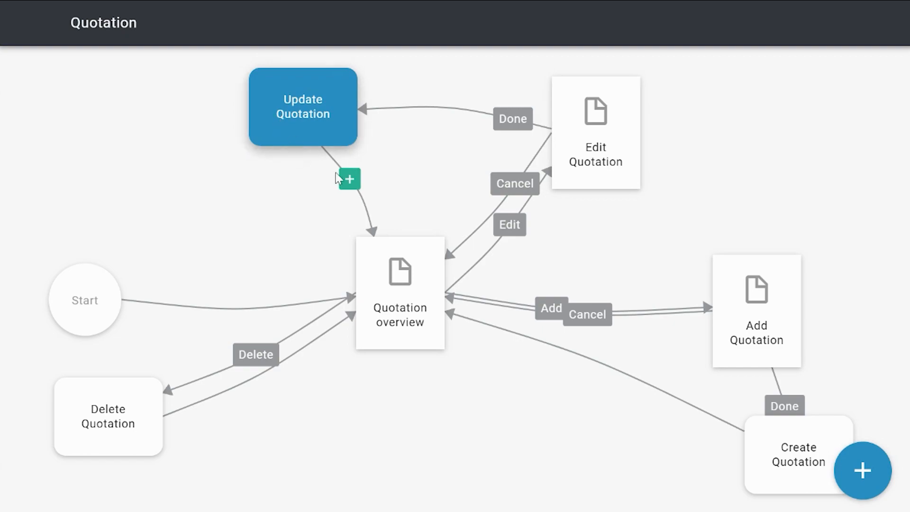
pyautogui.click(350, 179)
pyautogui.click(455, 272)
pyautogui.click(649, 386)
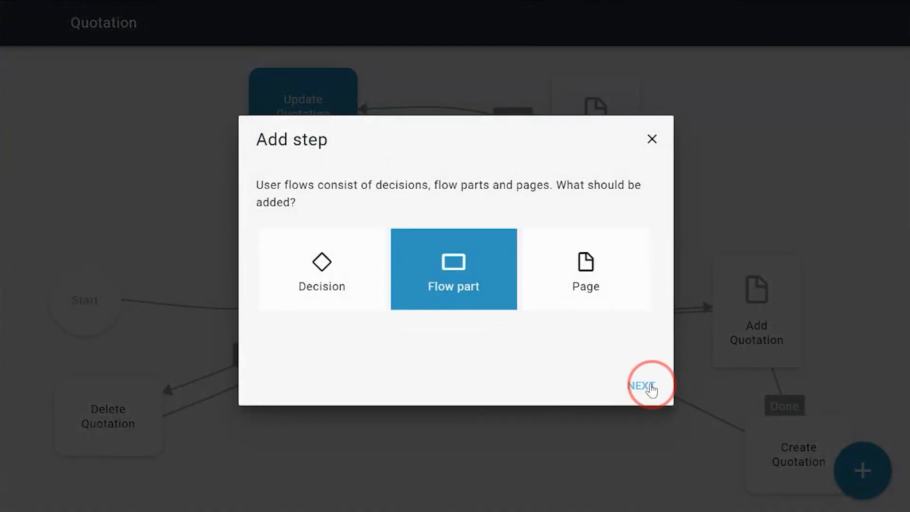
pyautogui.moveTo(667, 197); pyautogui.dragTo(676, 243)
pyautogui.click(371, 212)
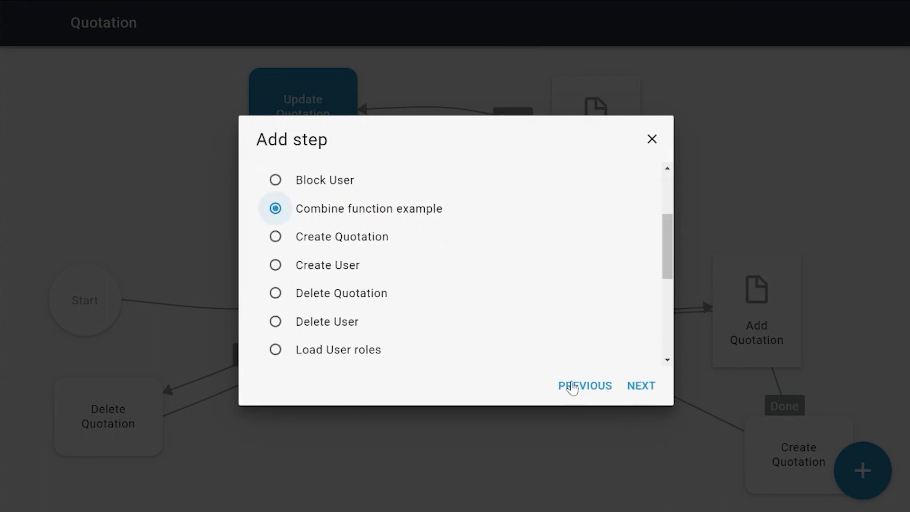
pyautogui.click(642, 388)
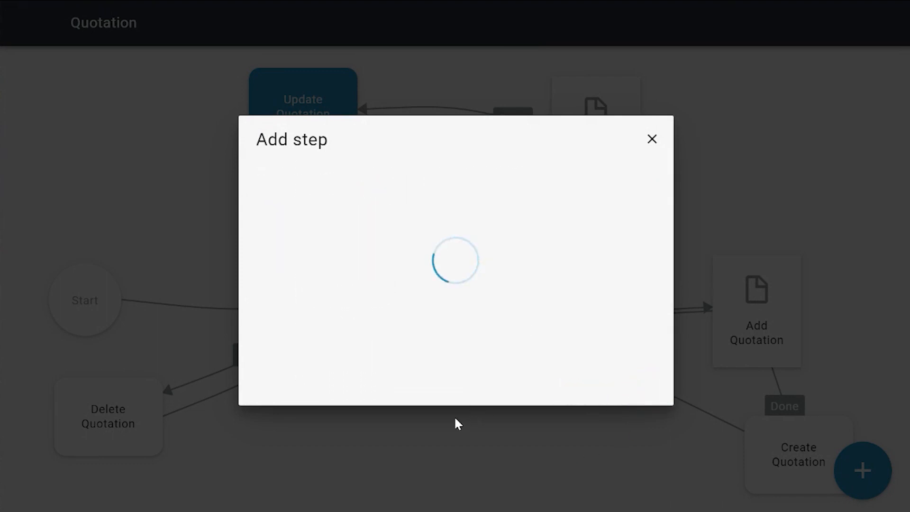
# Set the flow part's Quotation input to the selected Quotation in the Quotation overview table and finish adding it
pyautogui.click(356, 308)
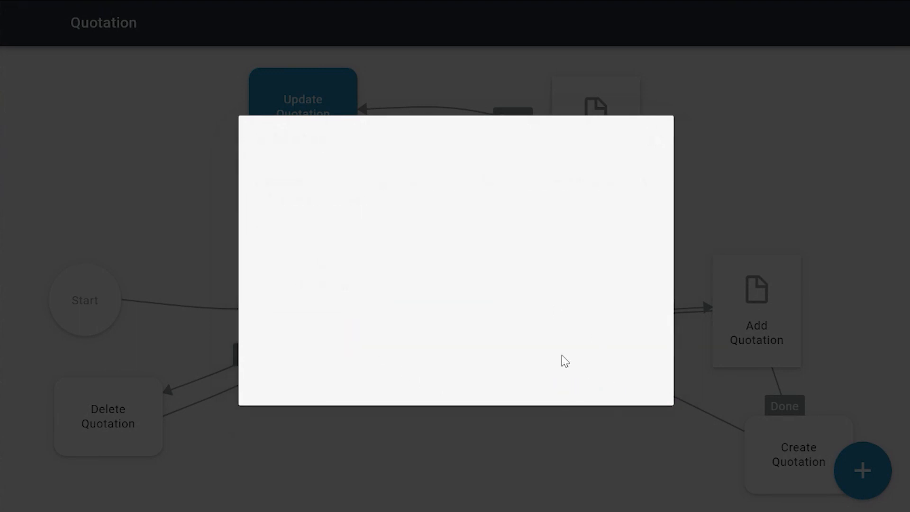
pyautogui.click(266, 223)
pyautogui.click(317, 253)
pyautogui.click(648, 398)
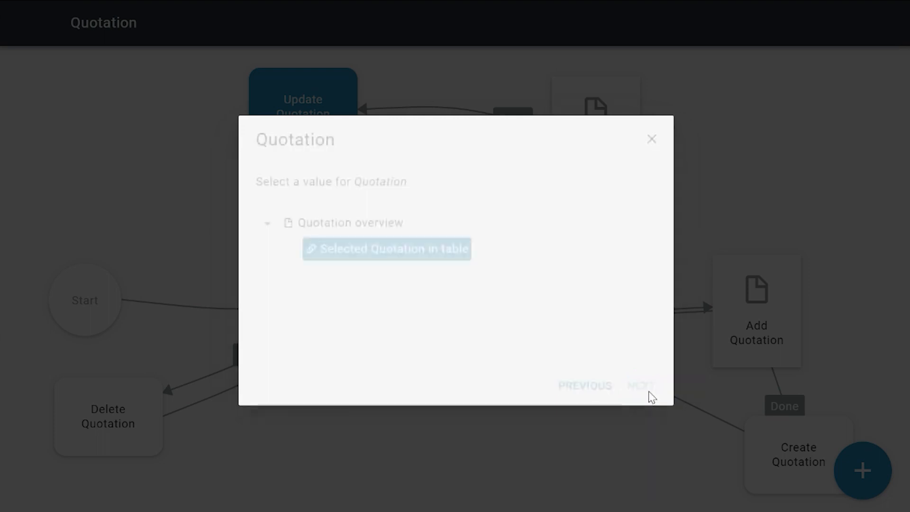
pyautogui.click(651, 389)
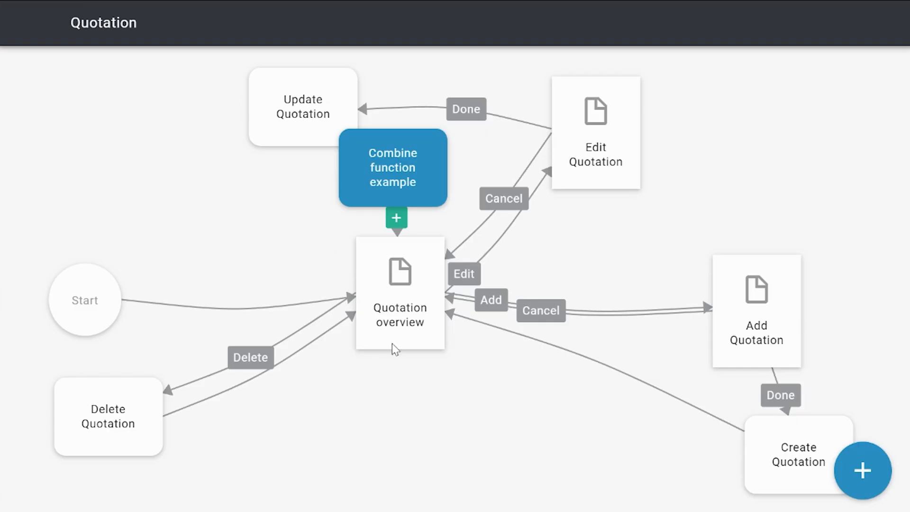
# Rearrange the diagram by moving Quotation overview down and placing 'Combine function example' just below Update Quotation
pyautogui.moveTo(402, 297); pyautogui.dragTo(400, 392)
pyautogui.moveTo(406, 182); pyautogui.dragTo(288, 236)
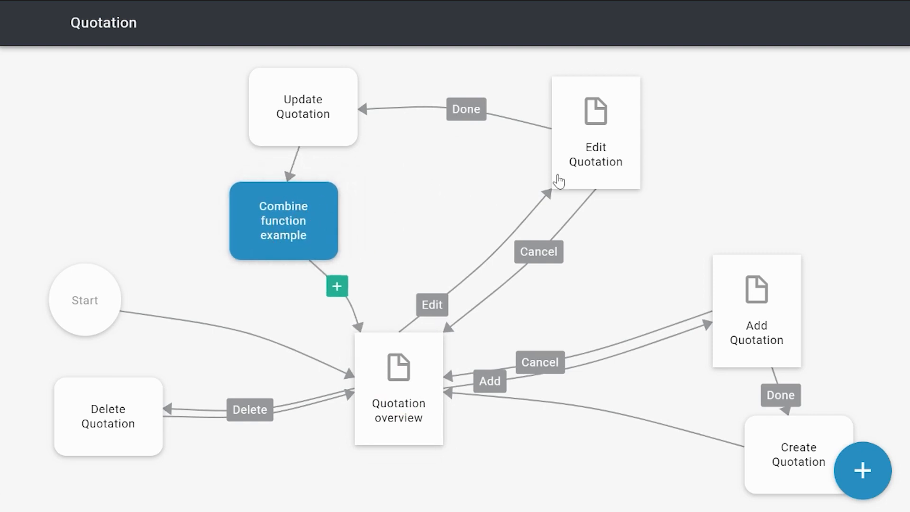
pyautogui.click(435, 188)
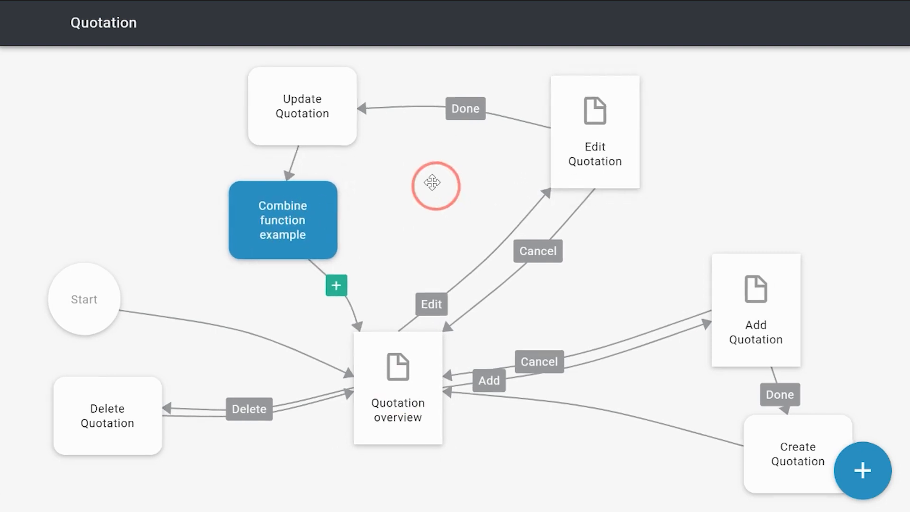
# Insert the 'Combine function example' flow part between Create Quotation and the Quotation overview page
pyautogui.moveTo(566, 441); pyautogui.dragTo(534, 397)
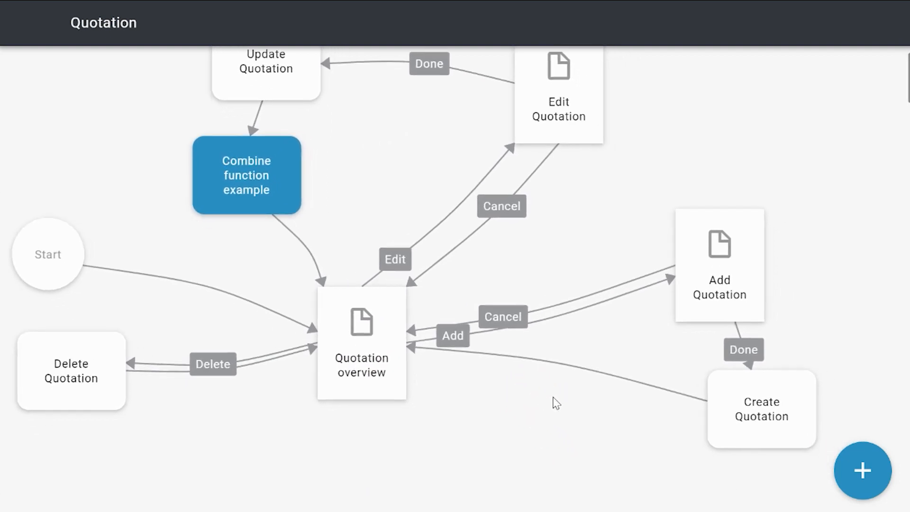
pyautogui.click(759, 436)
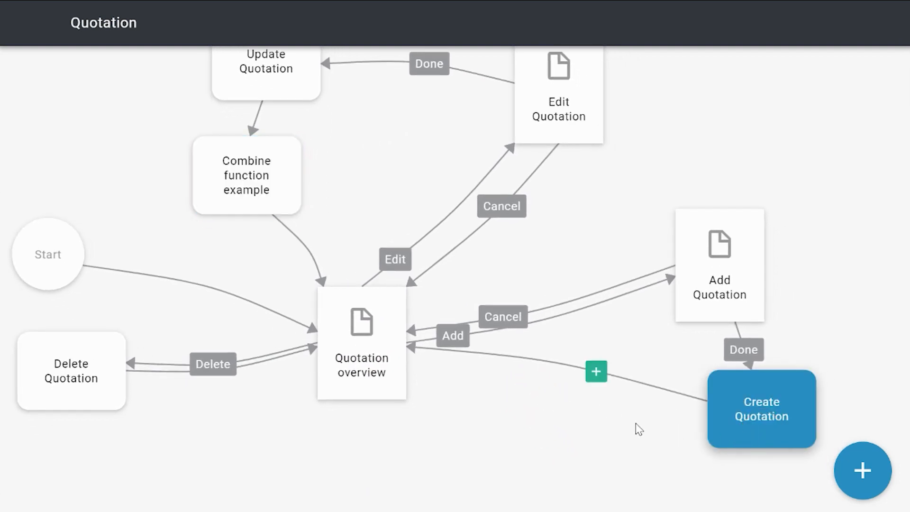
pyautogui.click(597, 373)
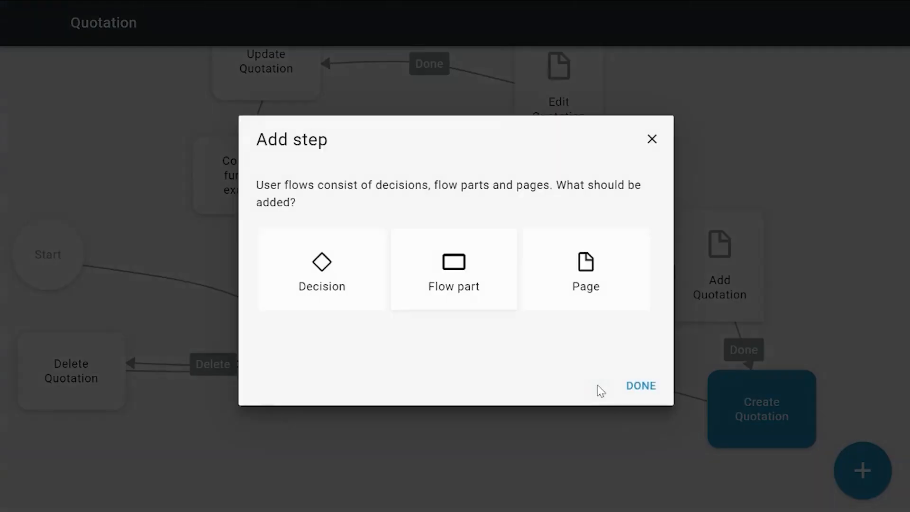
pyautogui.click(637, 394)
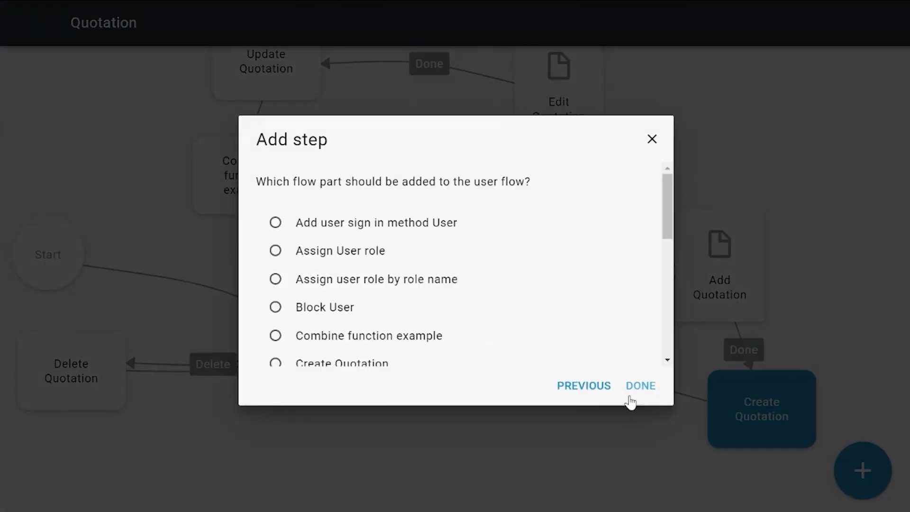
pyautogui.click(405, 340)
pyautogui.click(633, 393)
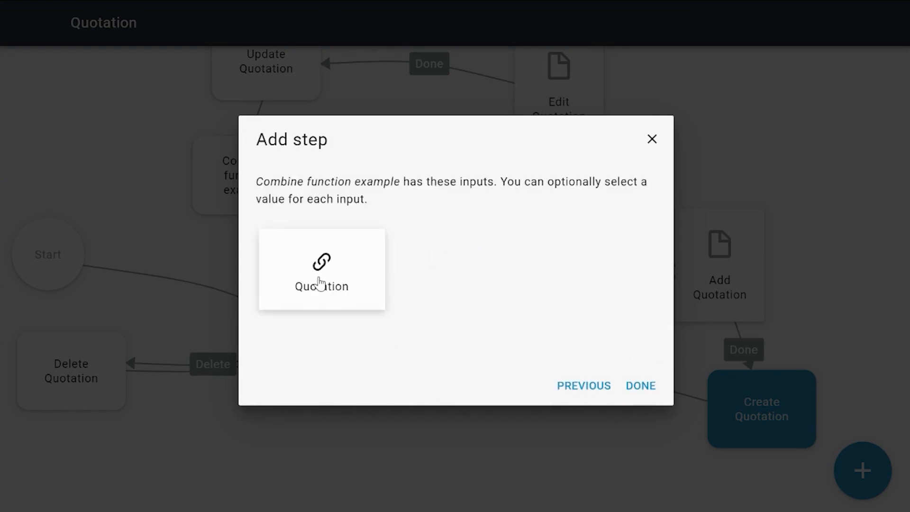
# Set the new flow part's Quotation input to the Quotation output of Create Quotation and finish adding it
pyautogui.click(319, 284)
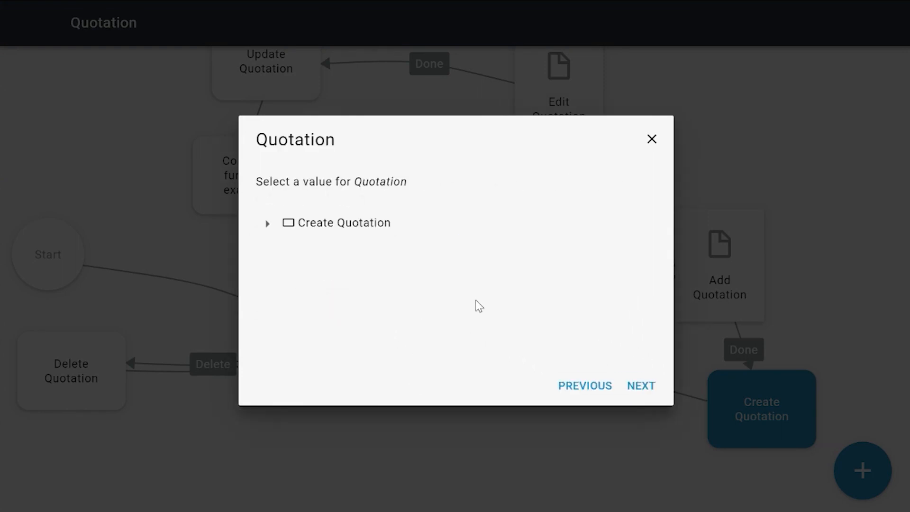
pyautogui.click(265, 222)
pyautogui.click(328, 251)
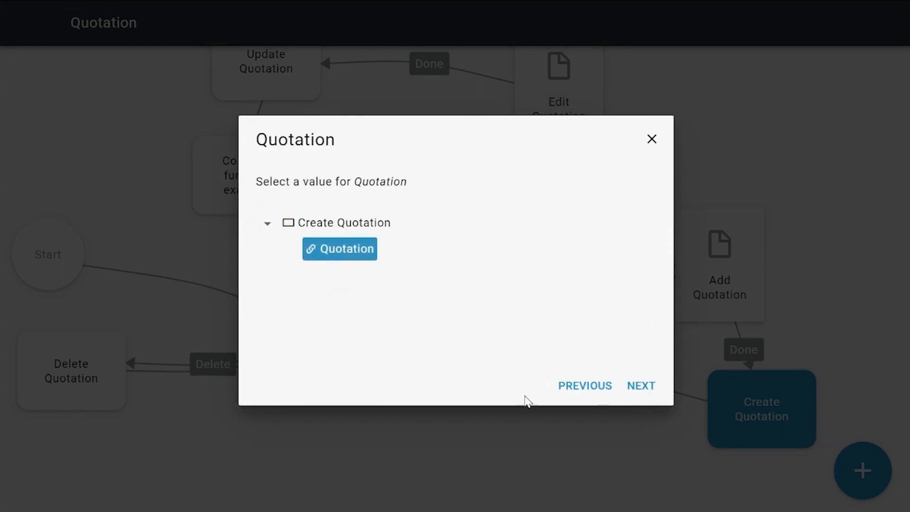
pyautogui.click(641, 386)
pyautogui.click(641, 386)
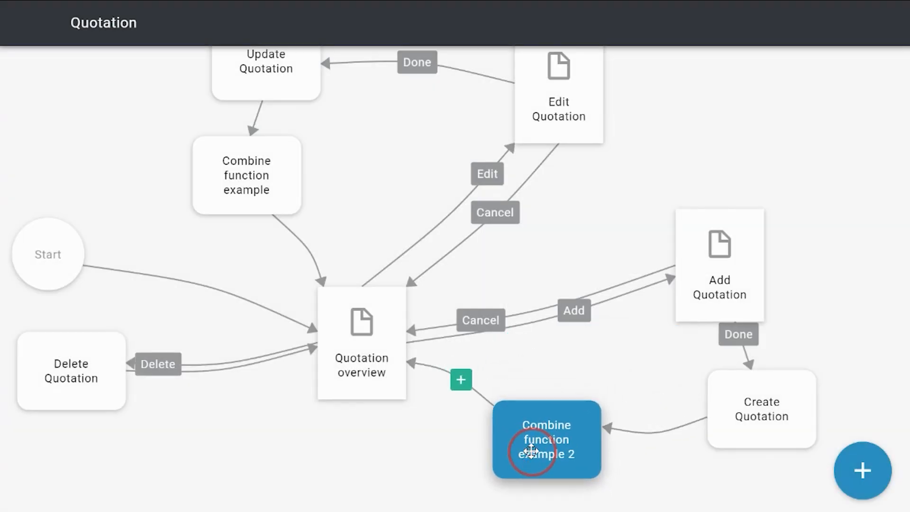
# Edit the table on the Quotation overview page, keeping Quotation as its data item, and add Unique quotation as a column
pyautogui.click(374, 382)
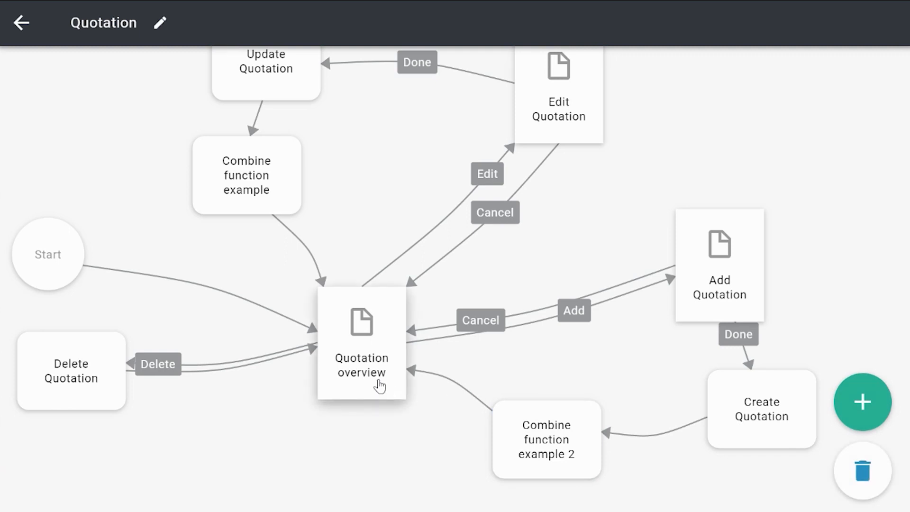
pyautogui.doubleClick(371, 377)
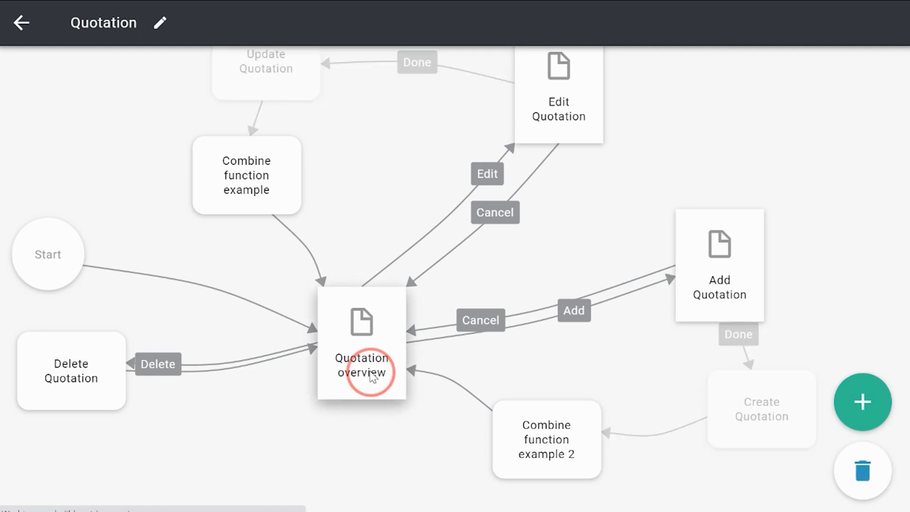
pyautogui.click(473, 320)
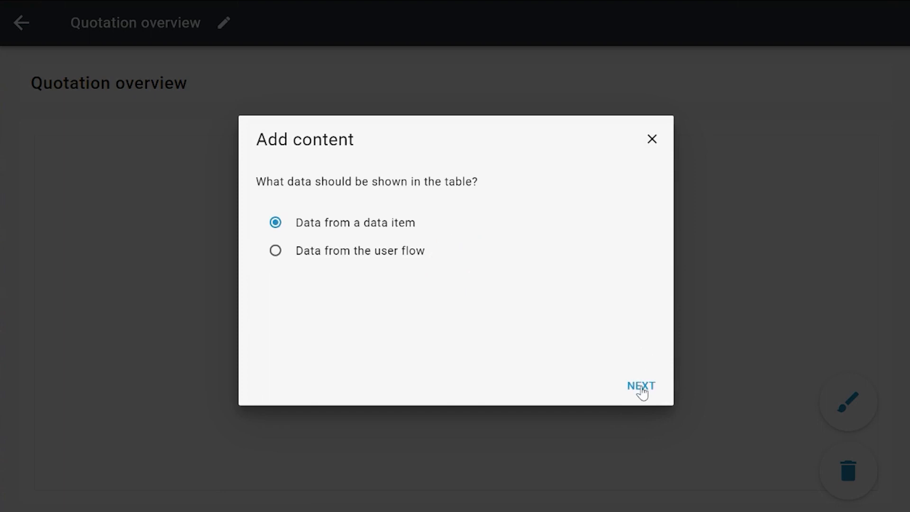
pyautogui.click(641, 386)
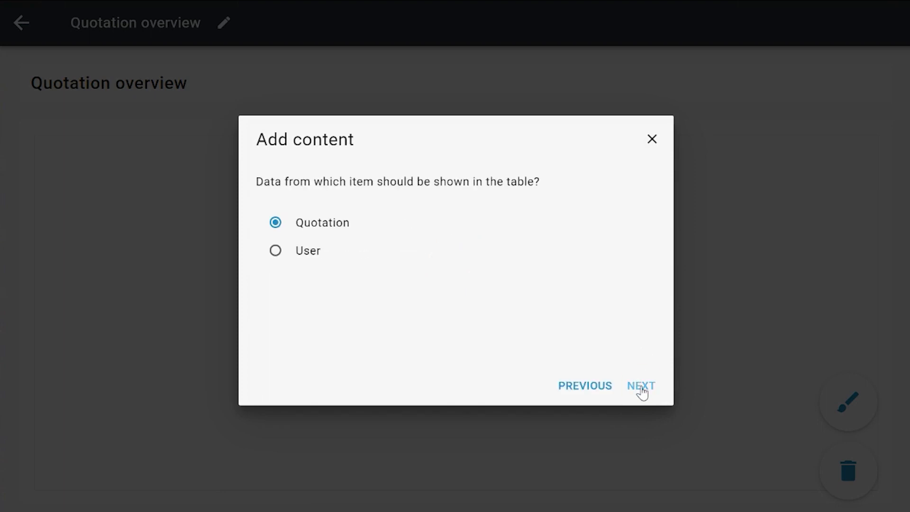
pyautogui.click(641, 386)
pyautogui.click(641, 386)
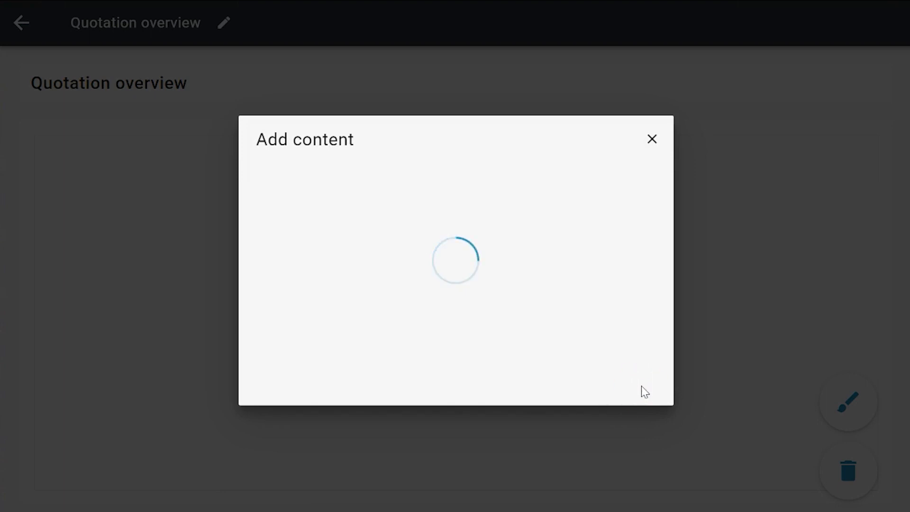
pyautogui.click(385, 334)
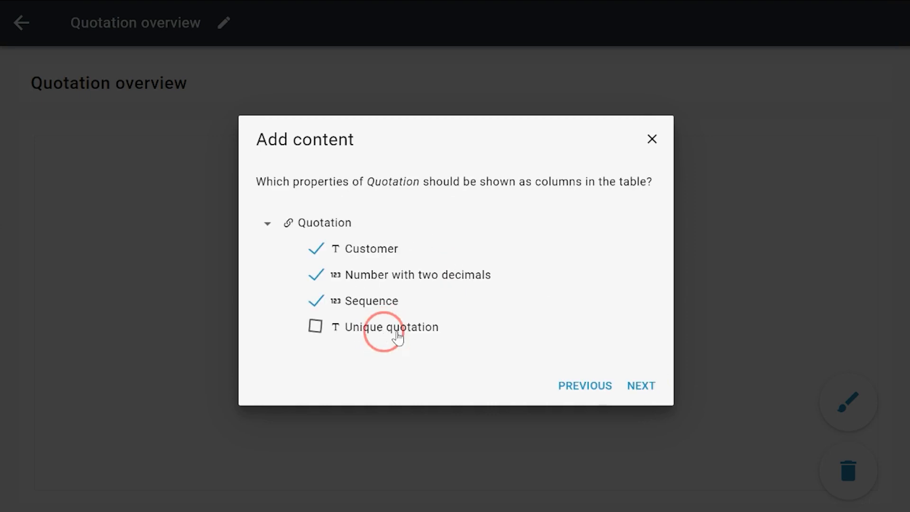
pyautogui.click(648, 397)
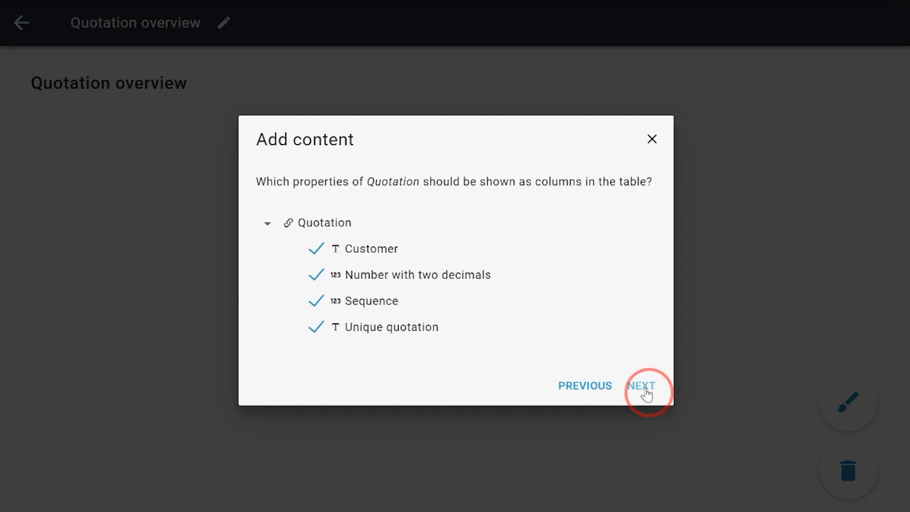
# Finish the table setup, keeping the column order, default sorting by Sequence from largest to smallest, and Excel or CSV download allowed
pyautogui.click(640, 386)
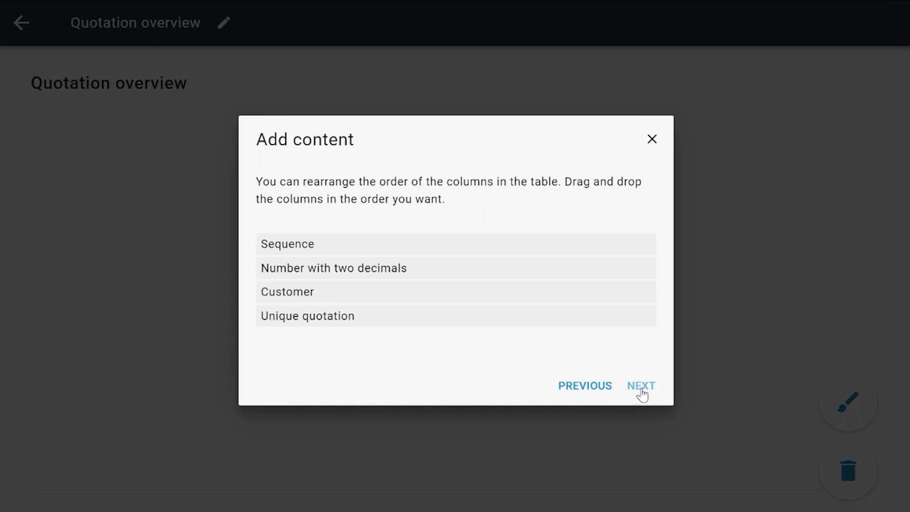
pyautogui.click(641, 388)
pyautogui.click(639, 389)
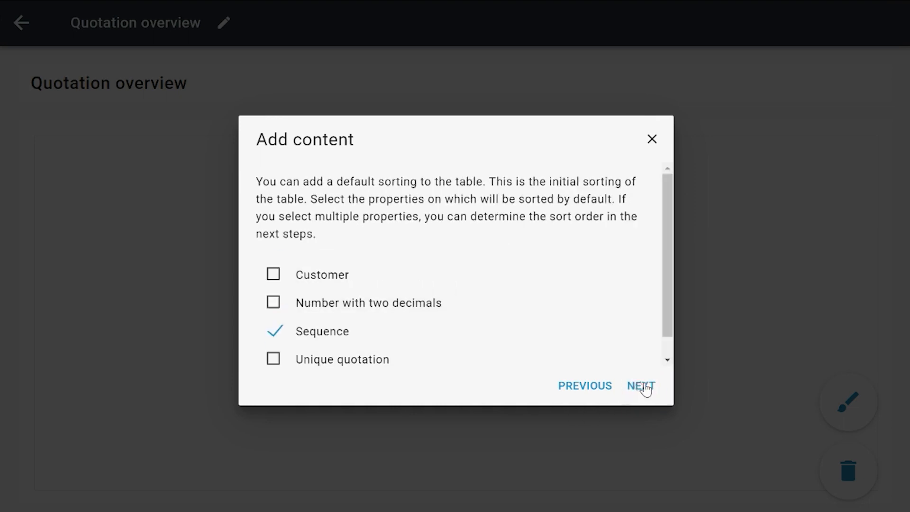
pyautogui.click(642, 388)
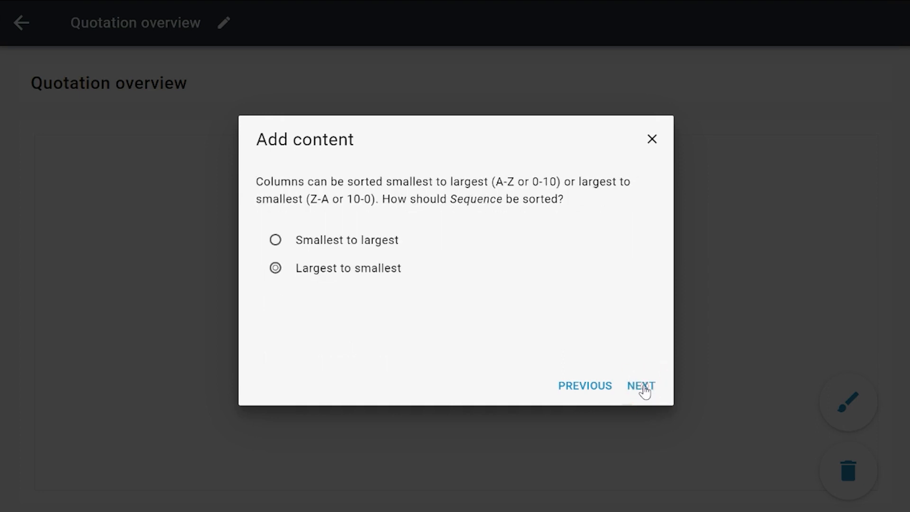
pyautogui.click(643, 388)
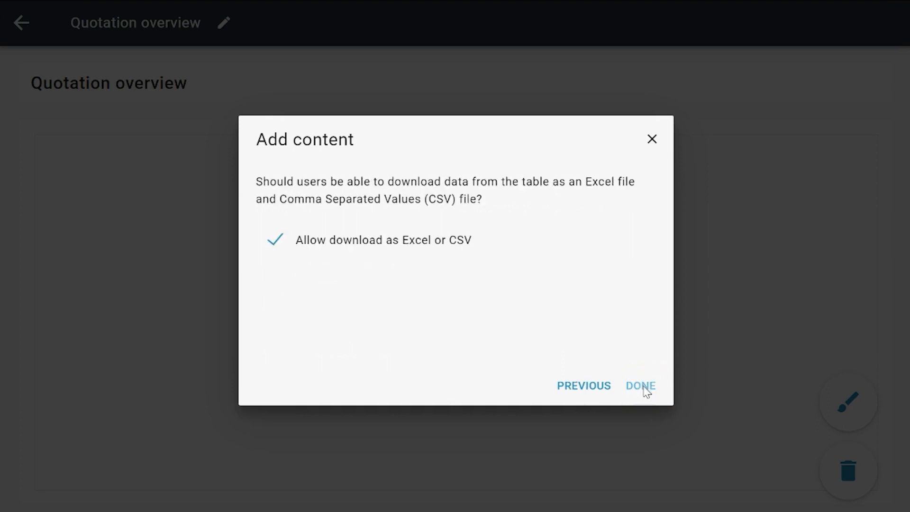
pyautogui.click(642, 387)
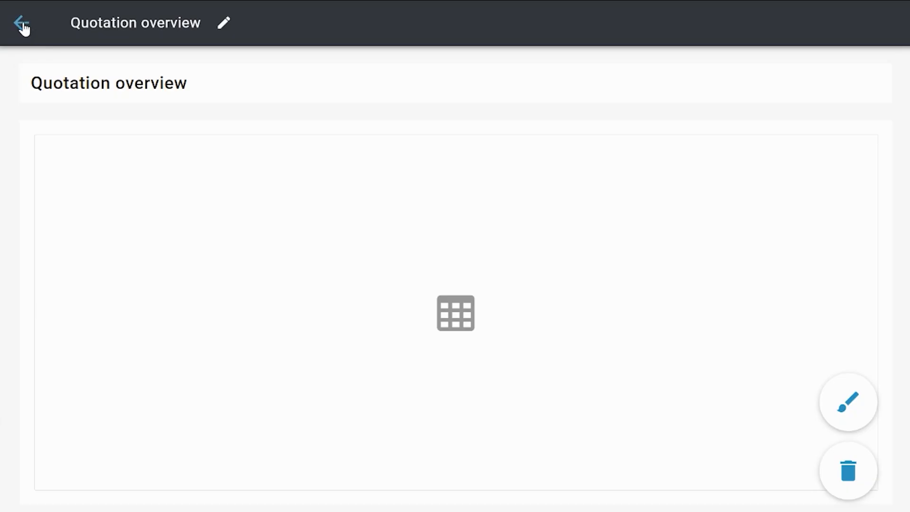
# Leave the page and flow designers, publish the application and open its Quotation overview
pyautogui.click(22, 27)
pyautogui.click(19, 32)
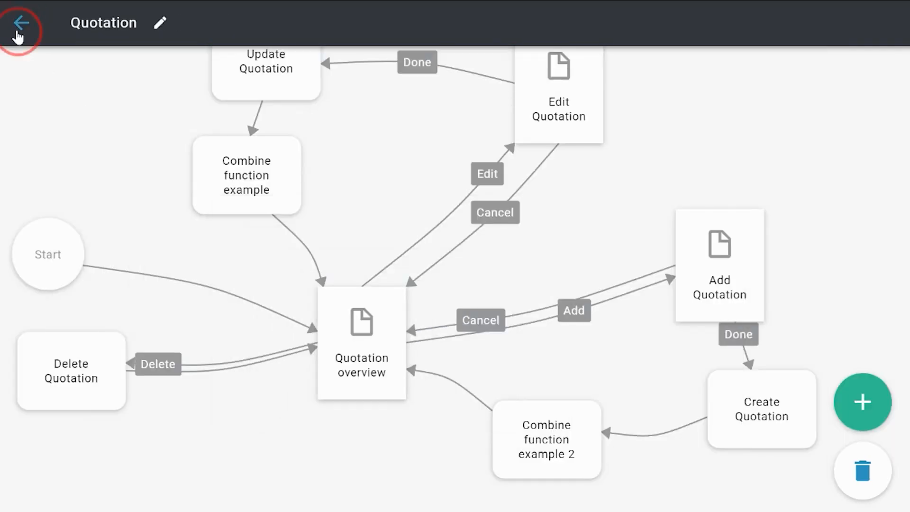
pyautogui.click(20, 26)
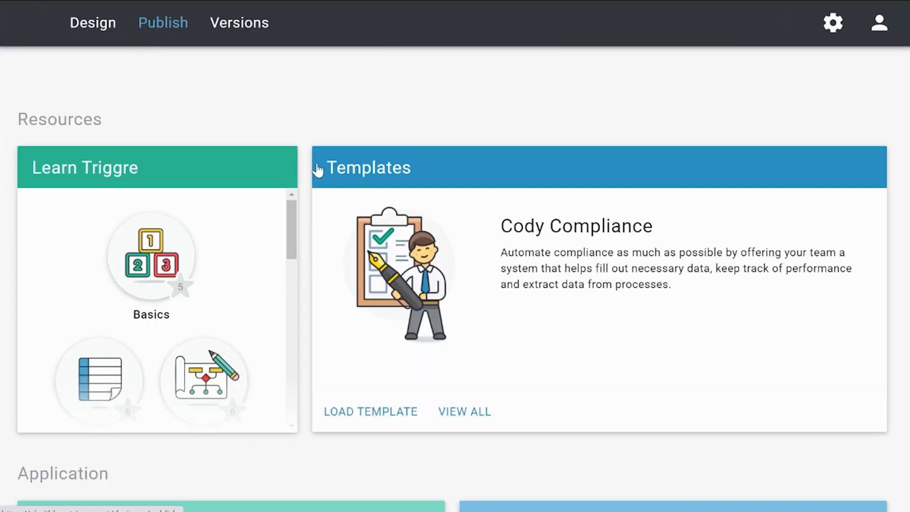
pyautogui.click(543, 147)
pyautogui.click(557, 330)
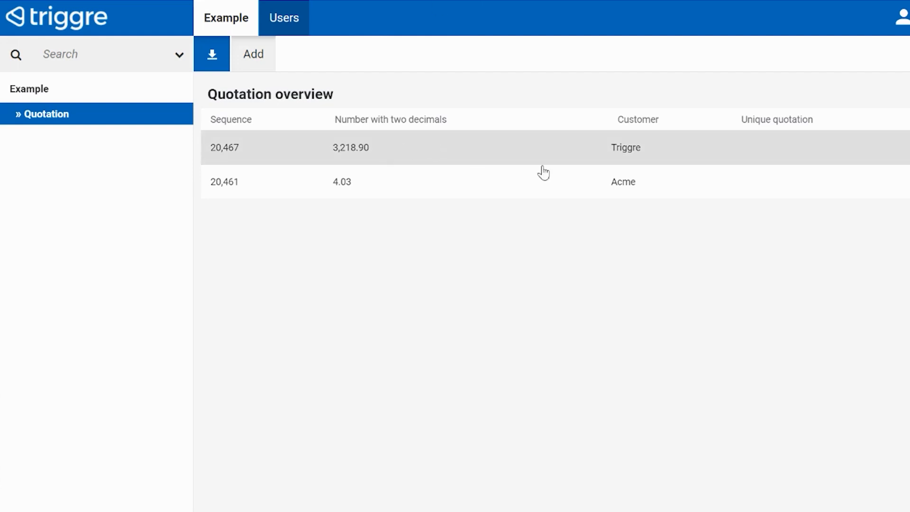
# Edit the existing quotation for customer Triggre, set its Customer to TriggreChanged, save it and check its Unique quotation value
pyautogui.moveTo(712, 102); pyautogui.dragTo(739, 145)
pyautogui.click(782, 250)
pyautogui.click(757, 163)
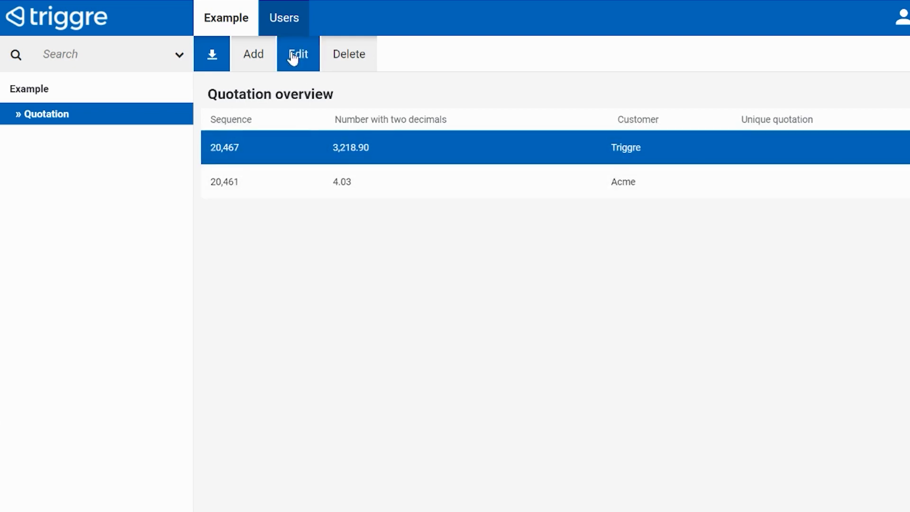
pyautogui.click(294, 57)
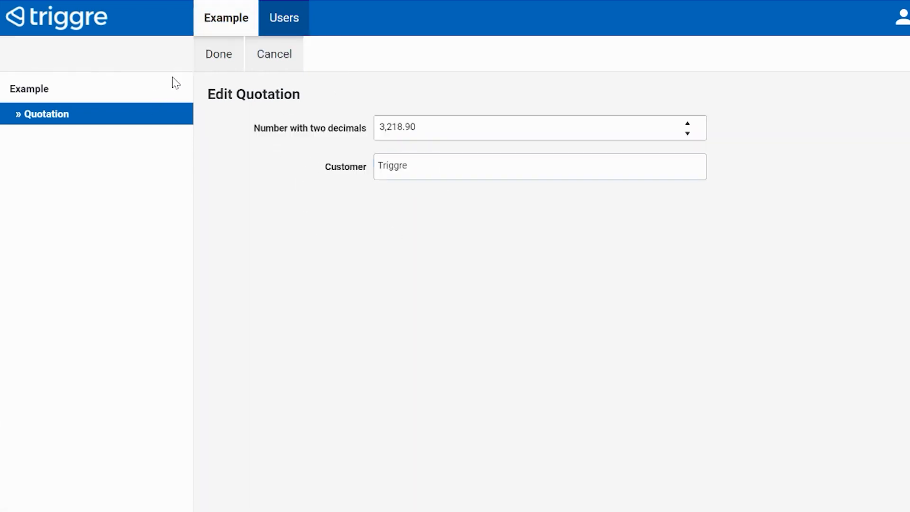
pyautogui.click(496, 168)
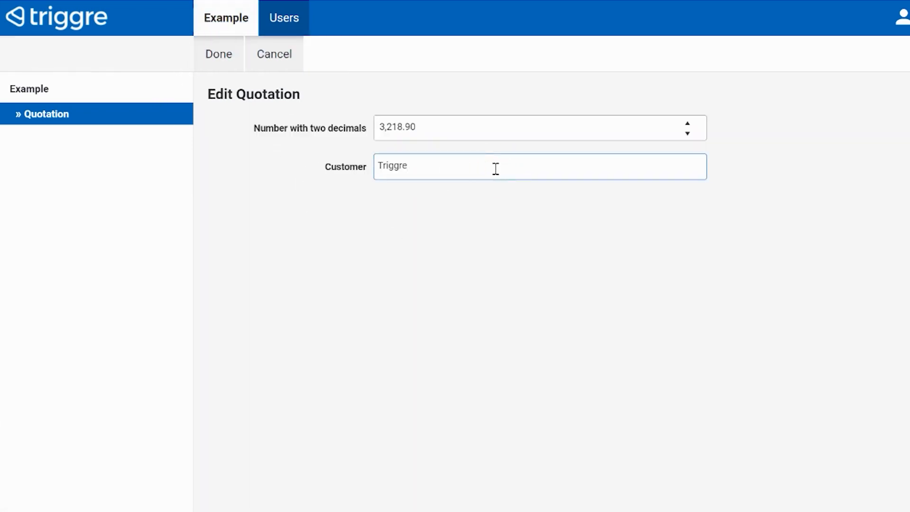
pyautogui.click(219, 60)
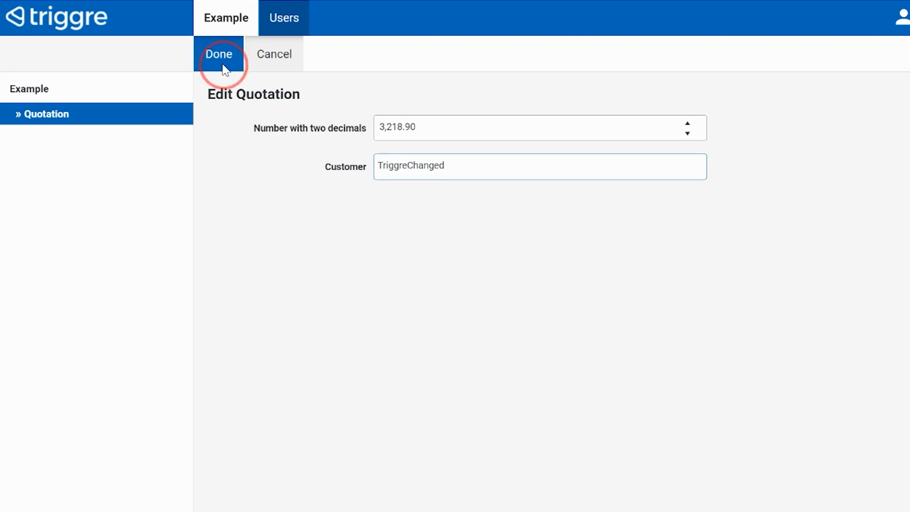
pyautogui.moveTo(713, 150); pyautogui.dragTo(786, 151)
pyautogui.click(812, 265)
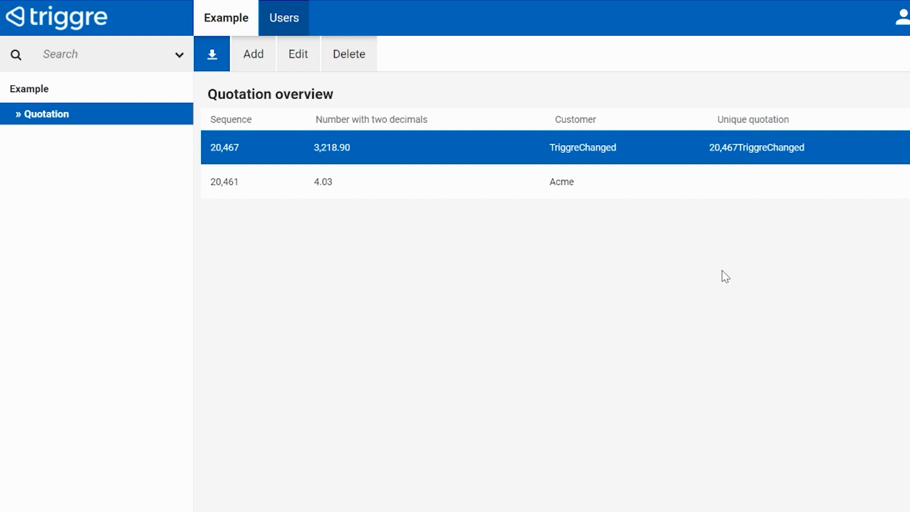
# Add a quotation with number 7381.83 and customer Triggre, save it and check its Unique quotation value
pyautogui.click(256, 54)
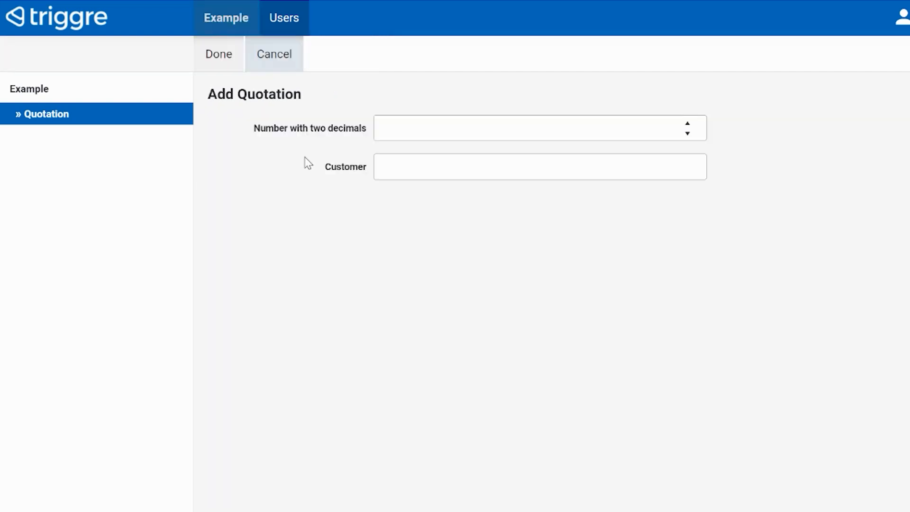
pyautogui.click(414, 138)
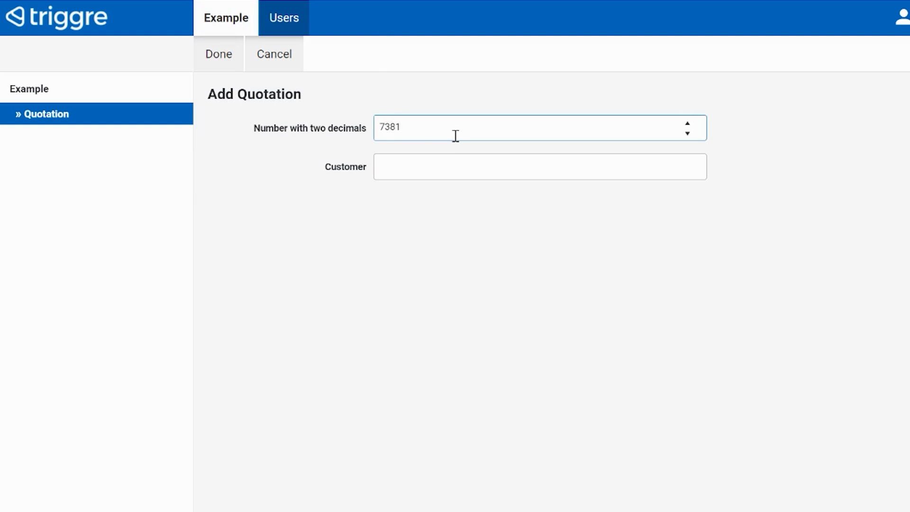
pyautogui.click(479, 168)
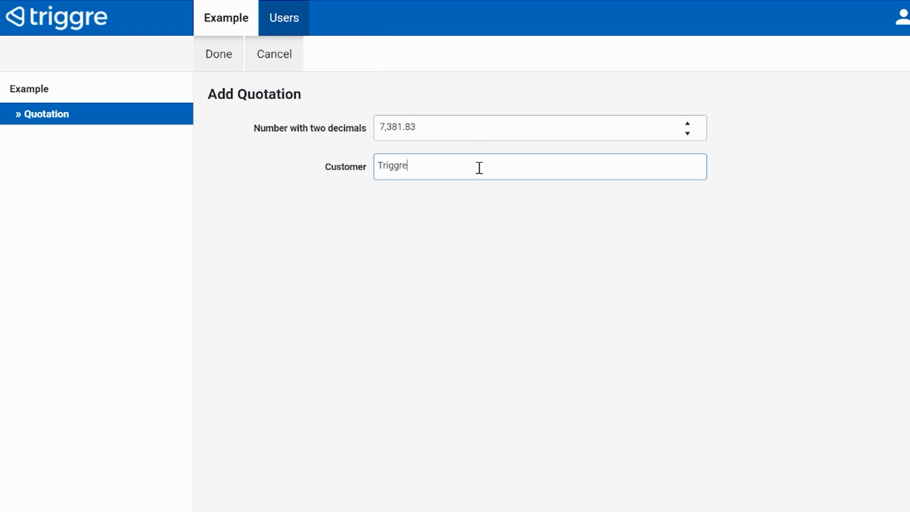
pyautogui.click(227, 61)
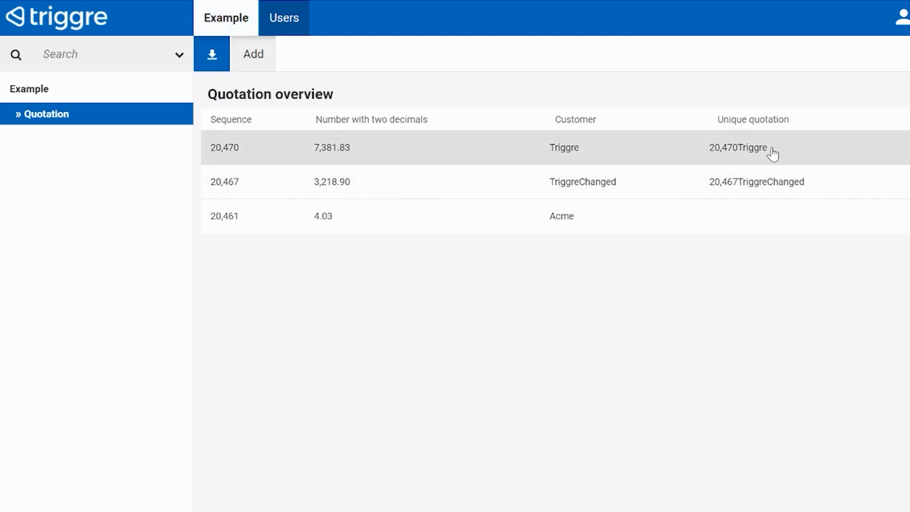
pyautogui.moveTo(774, 148); pyautogui.dragTo(704, 149)
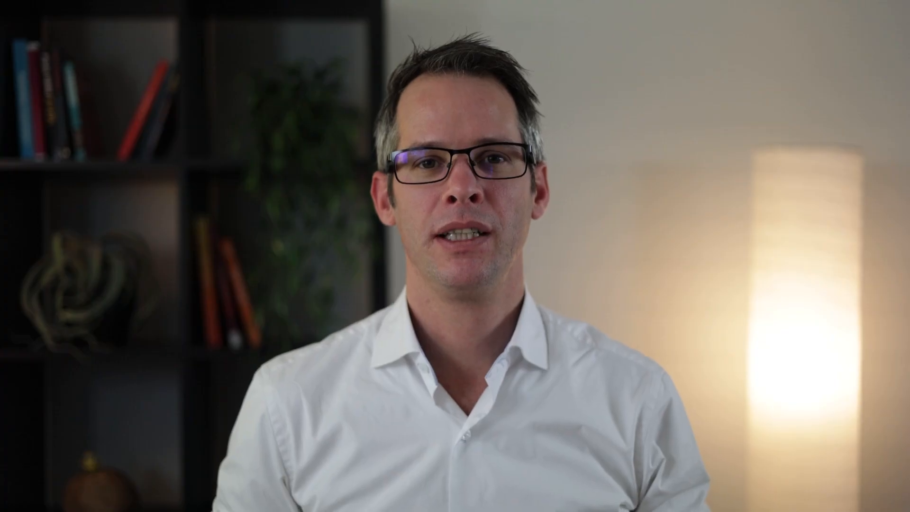